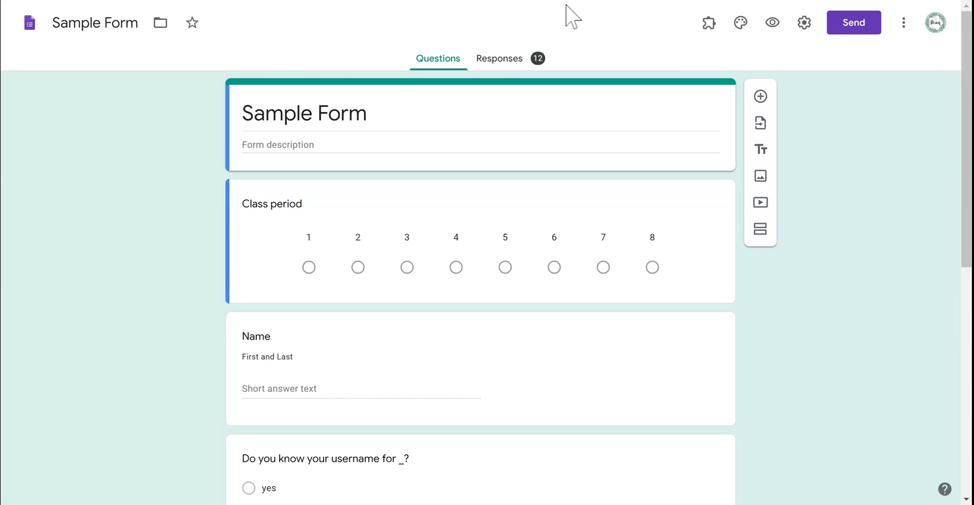
Review the form's response summary, from the class period chart down through the answers to the later questions.
click(504, 62)
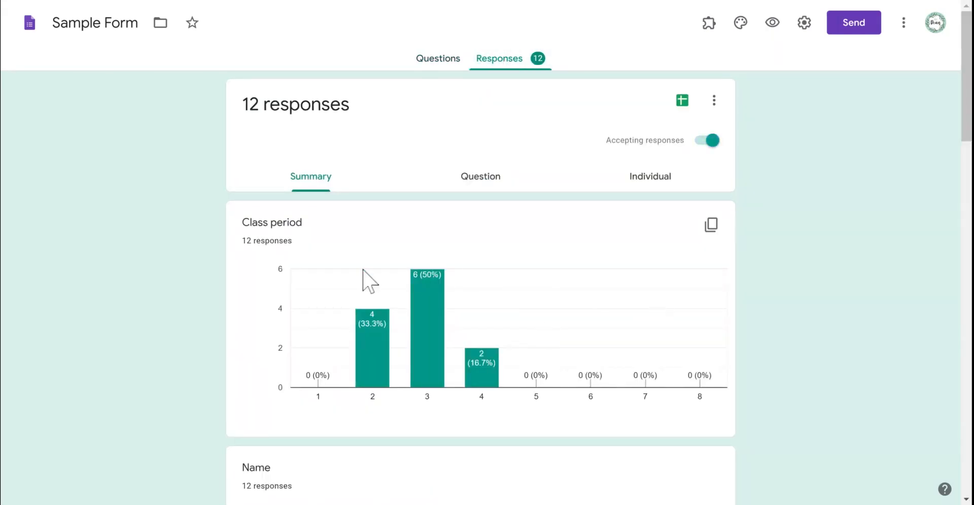
scroll(319, 276, down, 5)
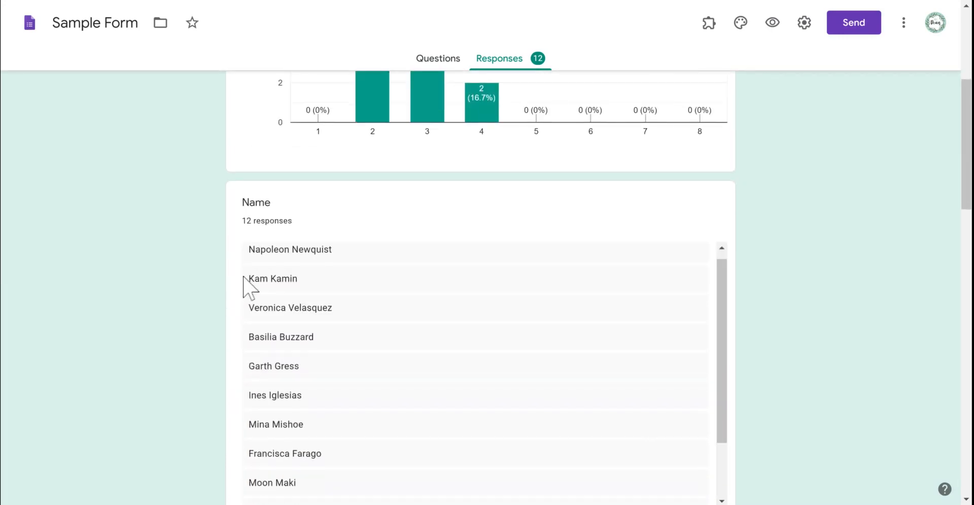
scroll(250, 284, down, 3)
scroll(906, 309, down, 8)
scroll(913, 311, down, 12)
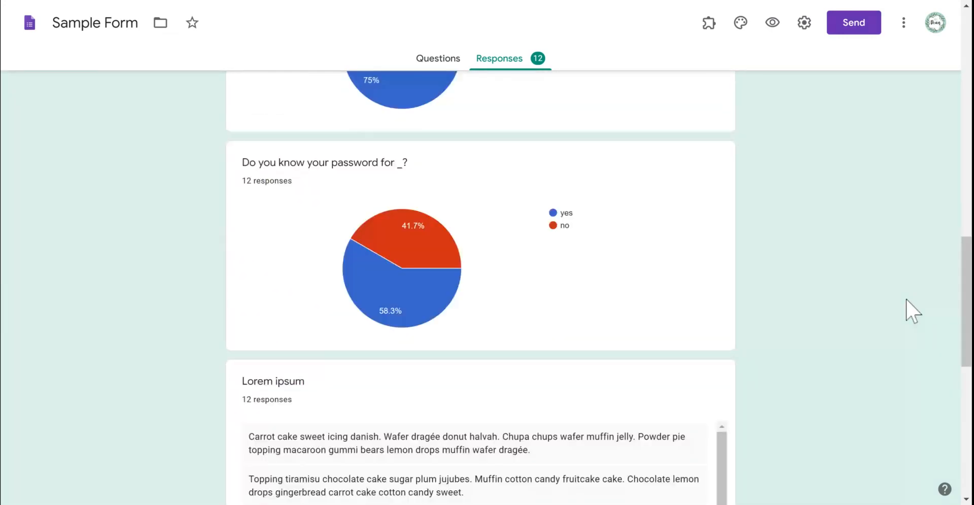
scroll(903, 312, up, 20)
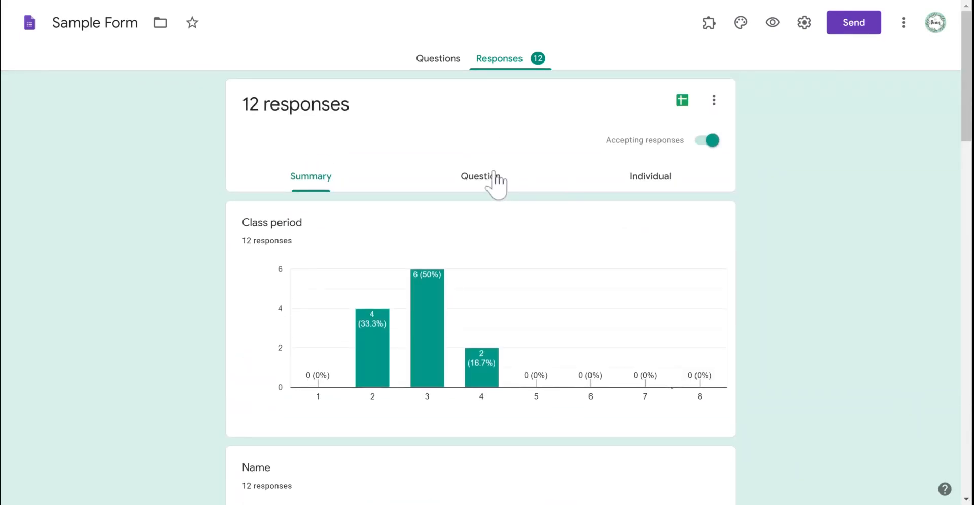
View the first individual response to the form from beginning to end.
click(657, 192)
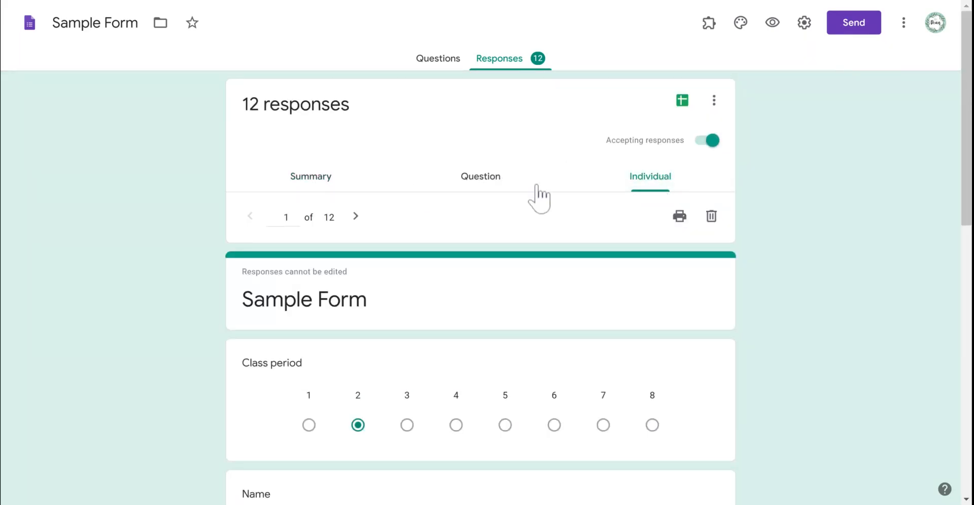
scroll(714, 281, down, 8)
scroll(869, 318, down, 5)
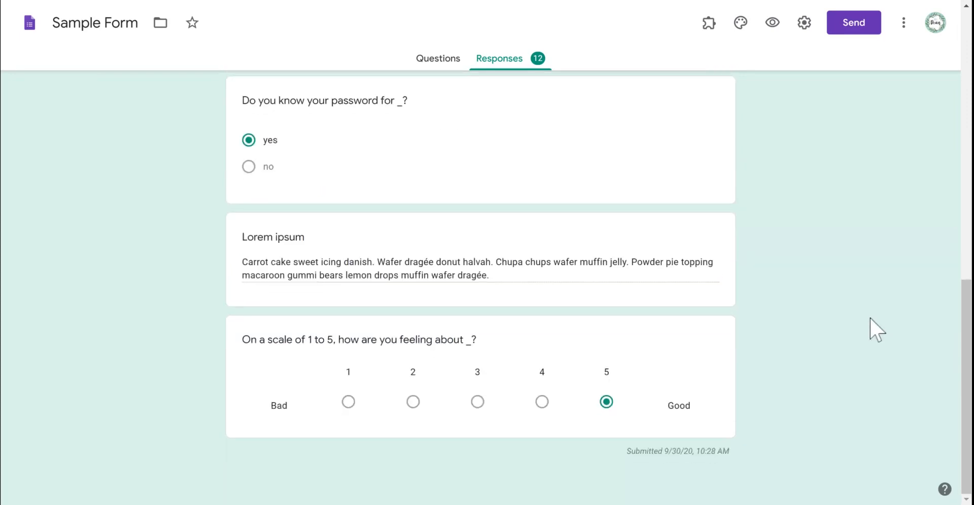
scroll(870, 318, up, 12)
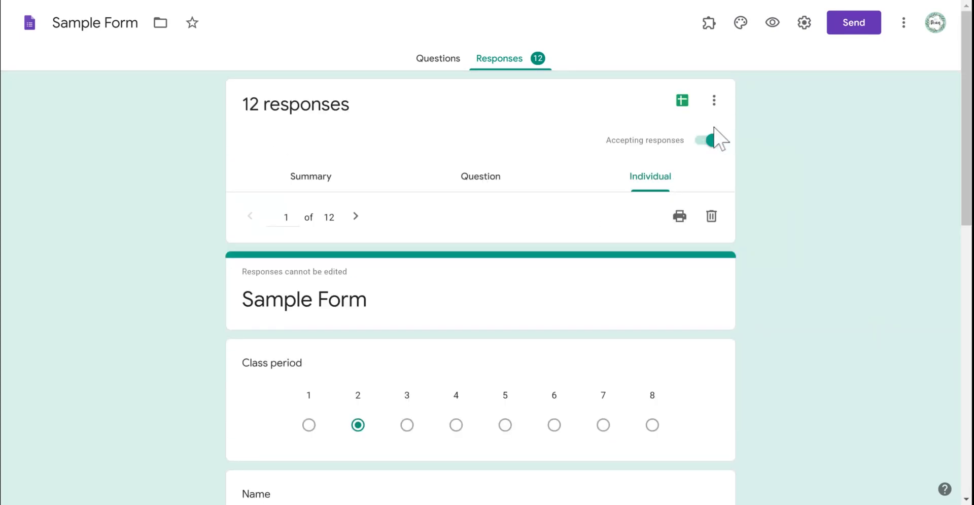
Create a new spreadsheet named Sample Form (Responses) as the destination for the form's responses.
click(682, 101)
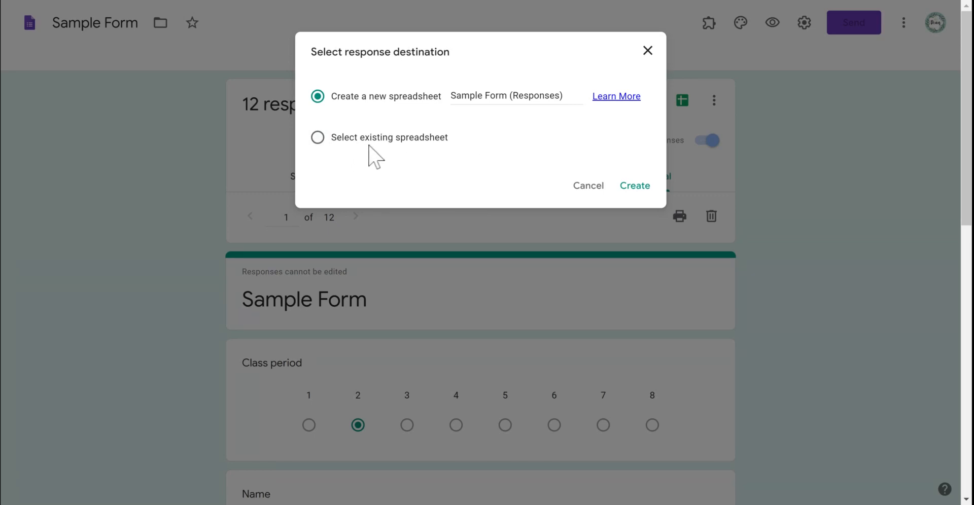
click(632, 188)
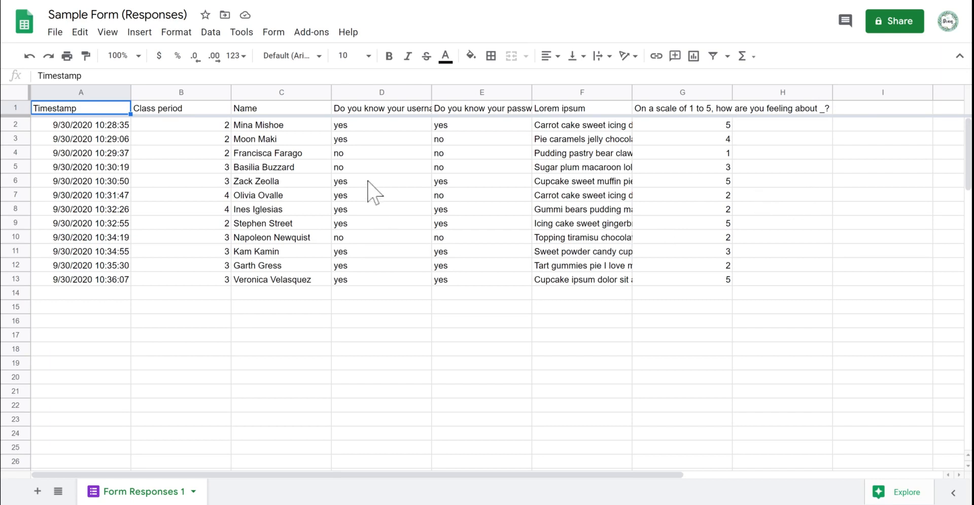
Set the font of the entire response sheet to Calibri.
click(16, 93)
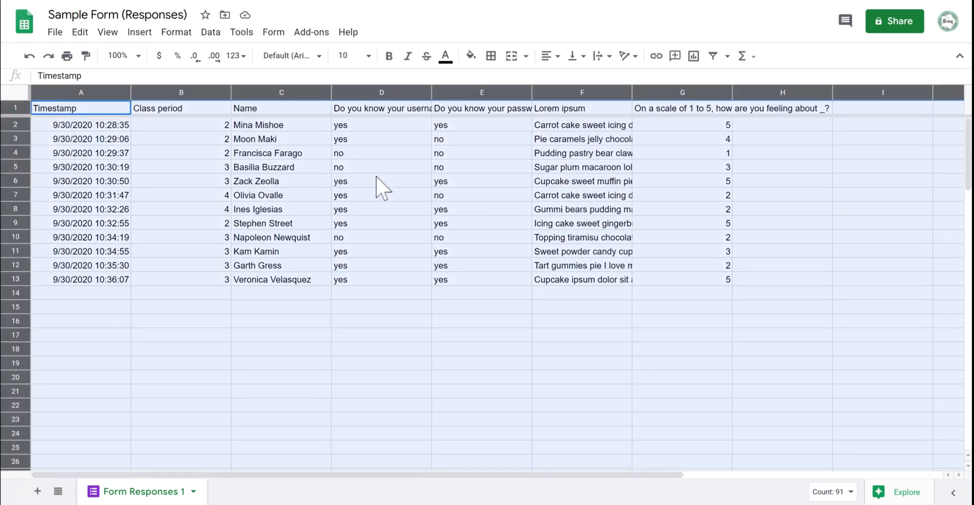
click(320, 55)
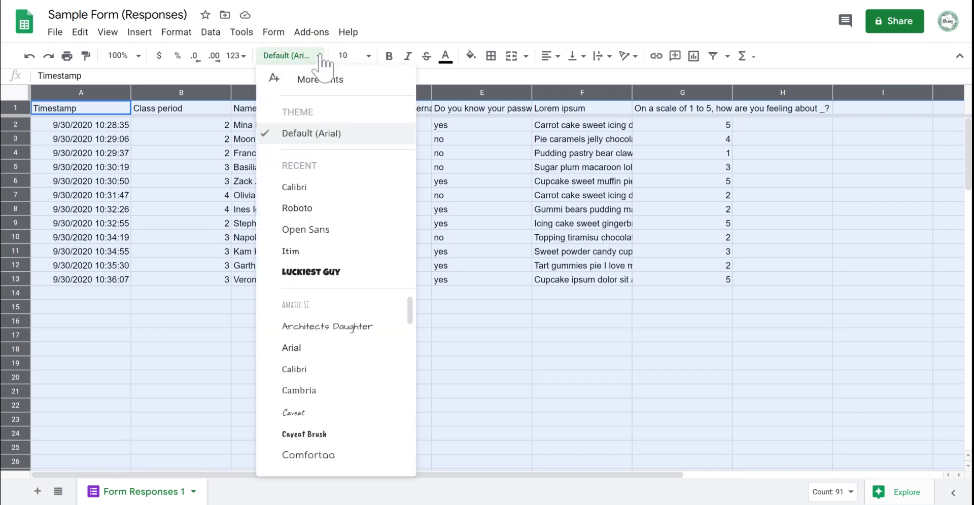
click(302, 192)
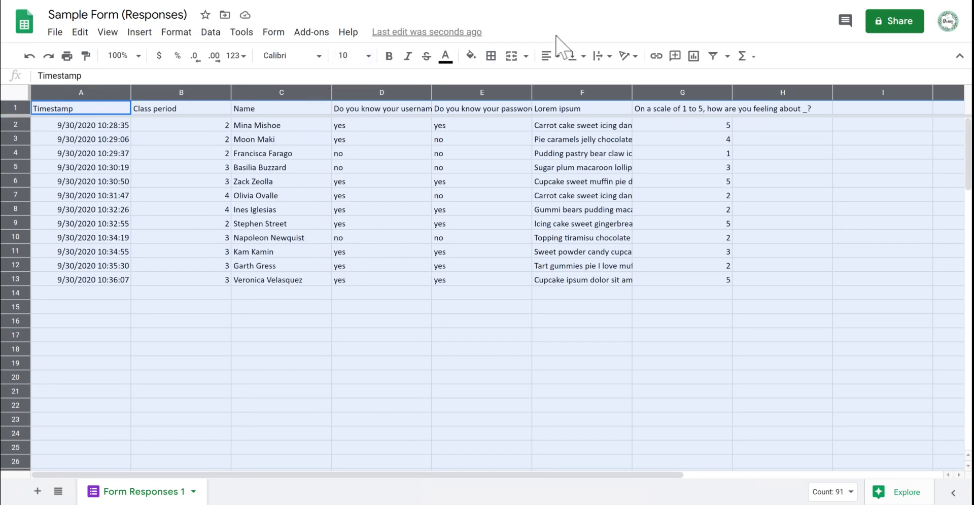
Align all cells in the sheet left horizontally and top vertically.
click(550, 56)
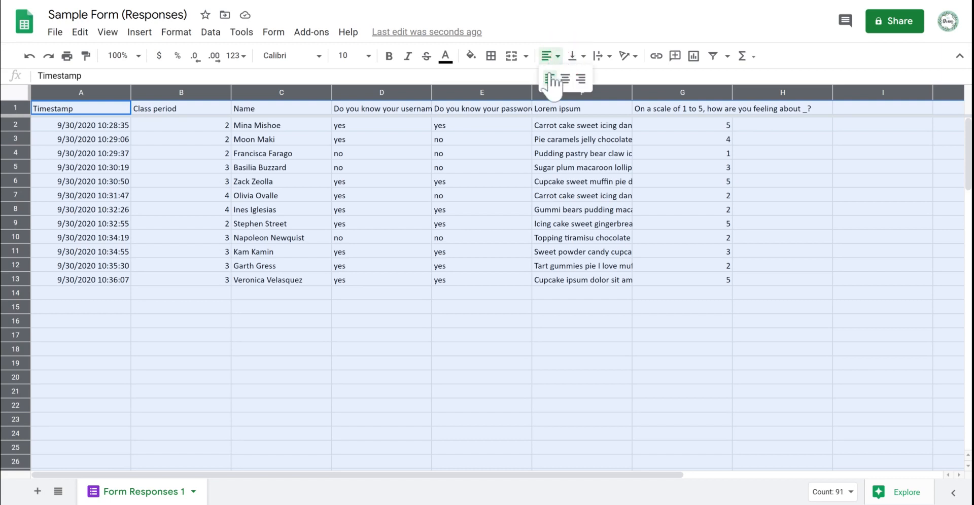
click(550, 79)
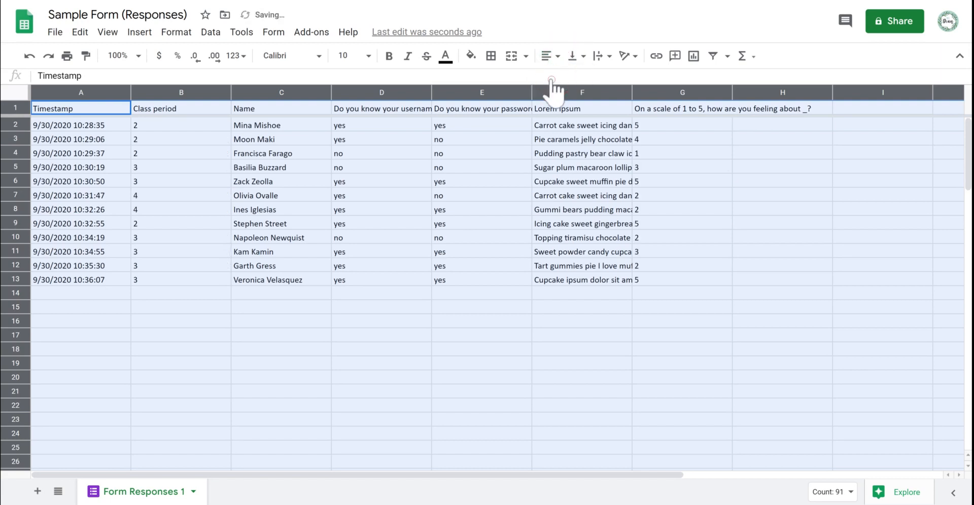
click(578, 56)
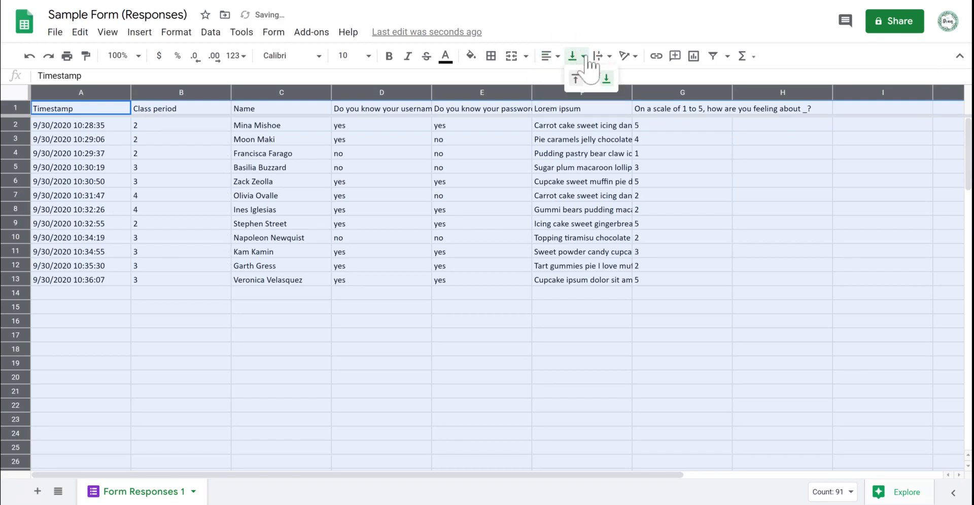
click(575, 79)
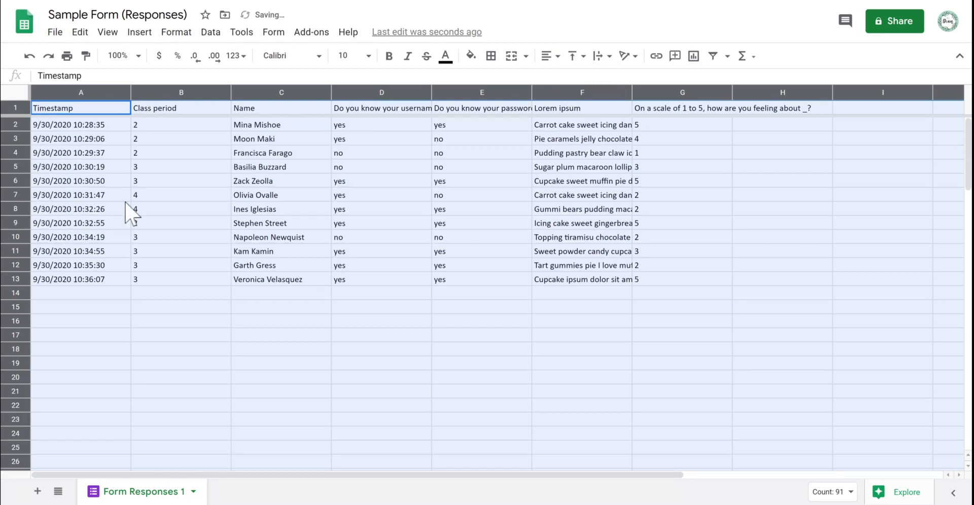
click(161, 145)
Hide the Timestamp column A.
click(80, 92)
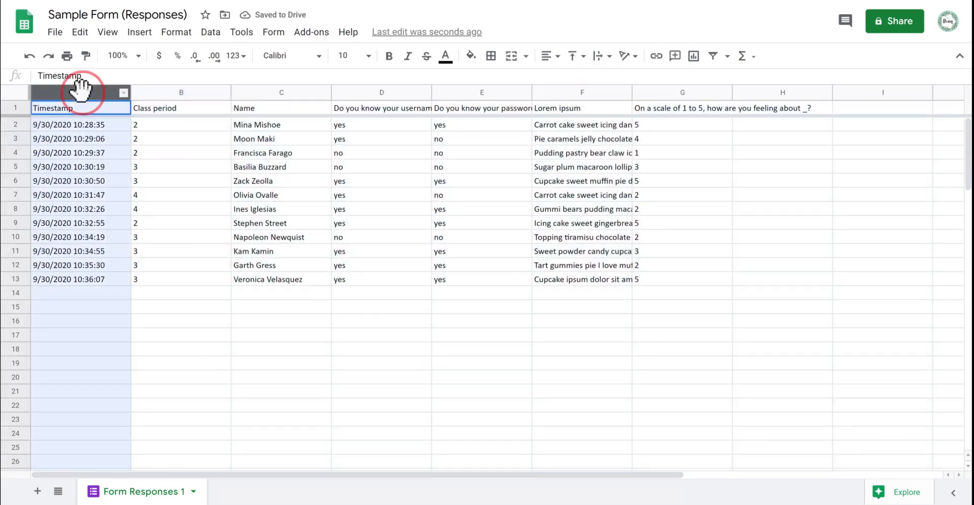
right_click(80, 90)
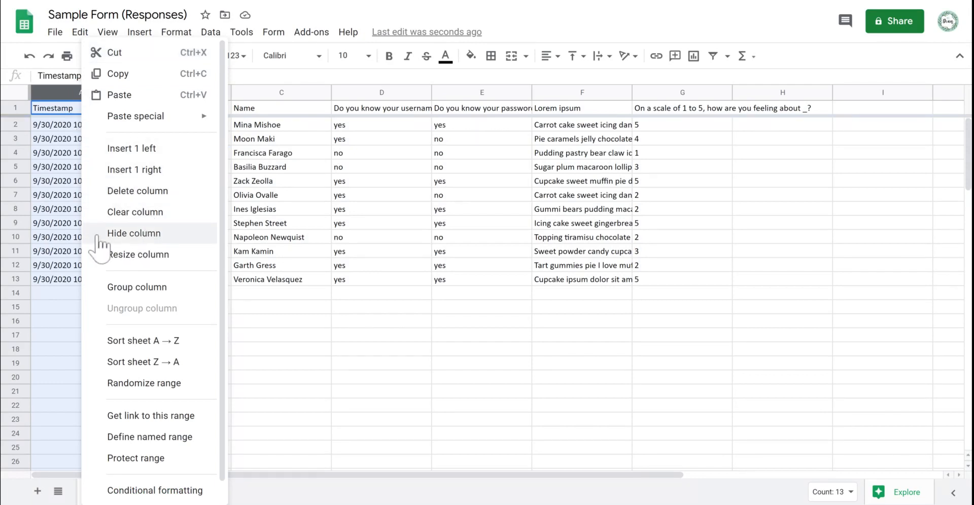
click(162, 238)
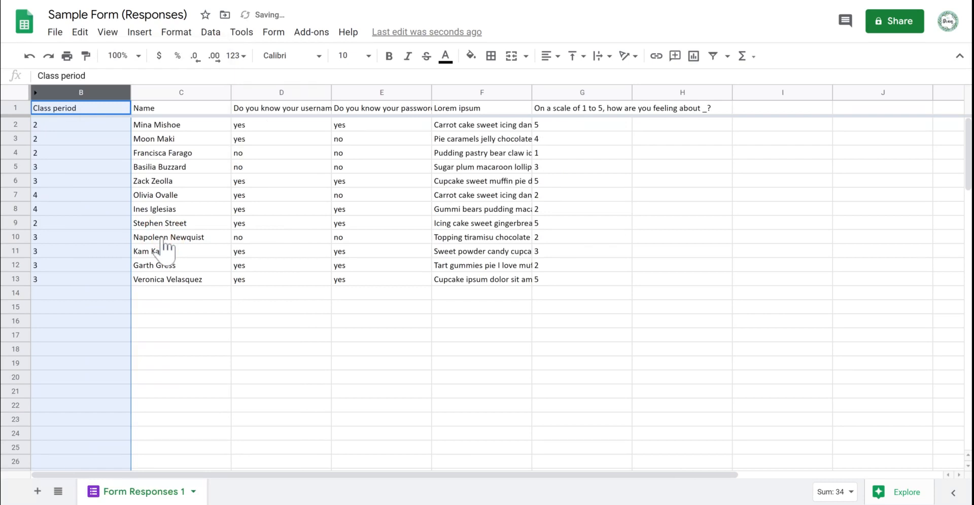
click(167, 238)
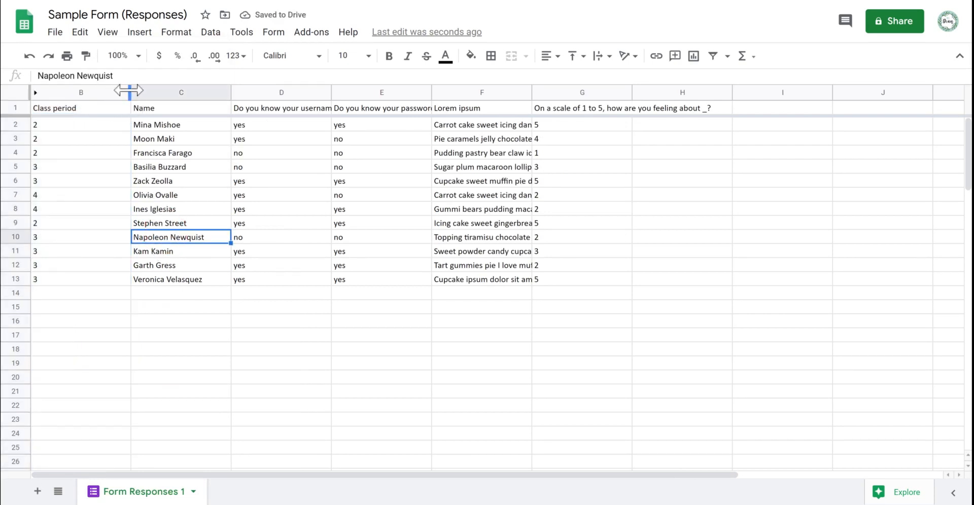
Narrow the Class period column B and the two yes/no question columns D and E to suit their short answers.
drag(129, 91, 49, 92)
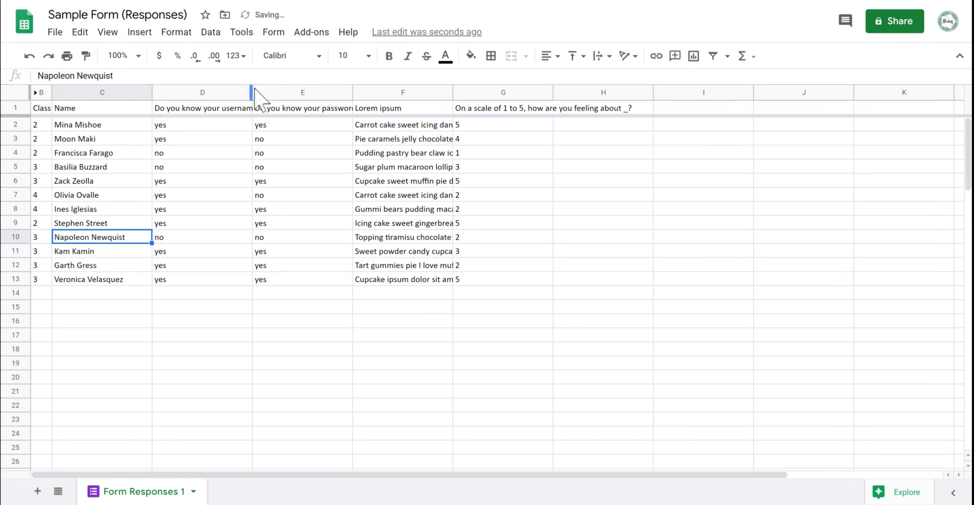
drag(250, 89, 282, 90)
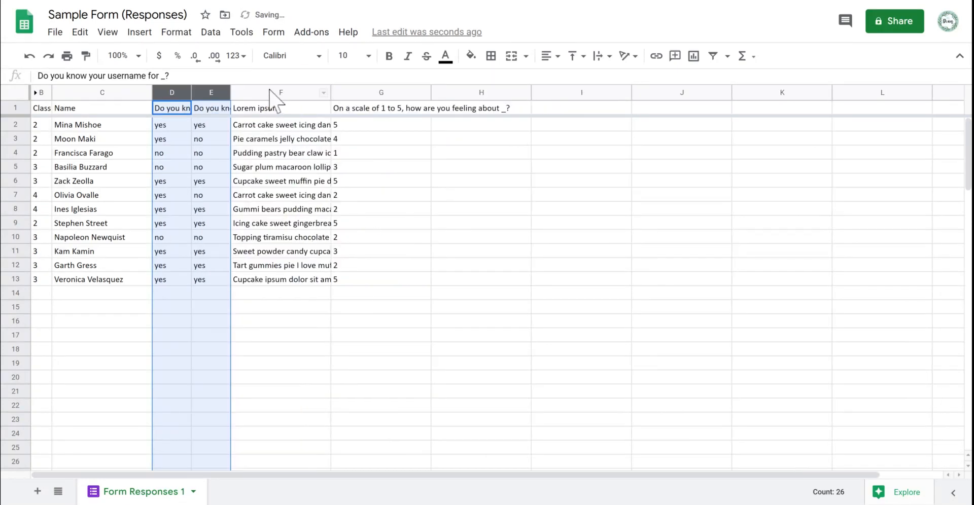
Widen the Lorem ipsum column F to about two and a half times its width and narrow the rating column G.
click(276, 93)
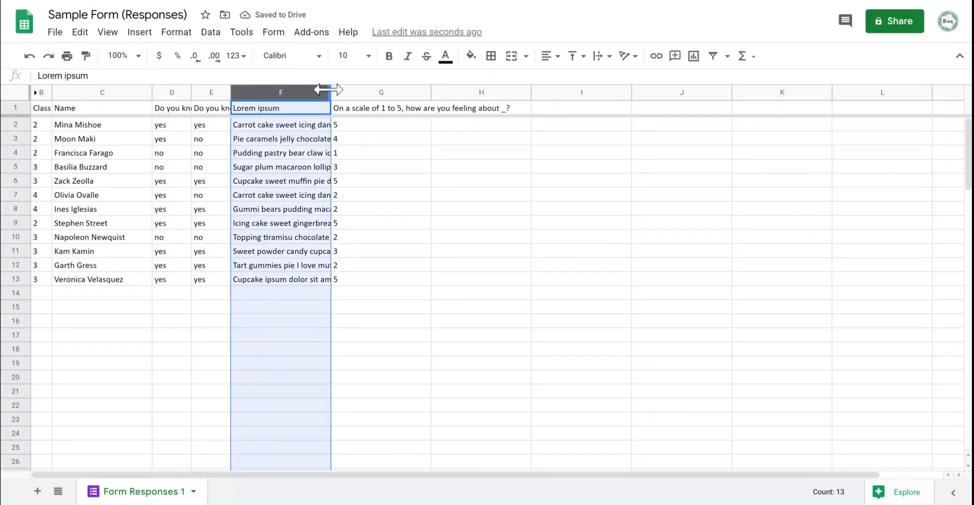
drag(330, 91, 479, 91)
click(538, 92)
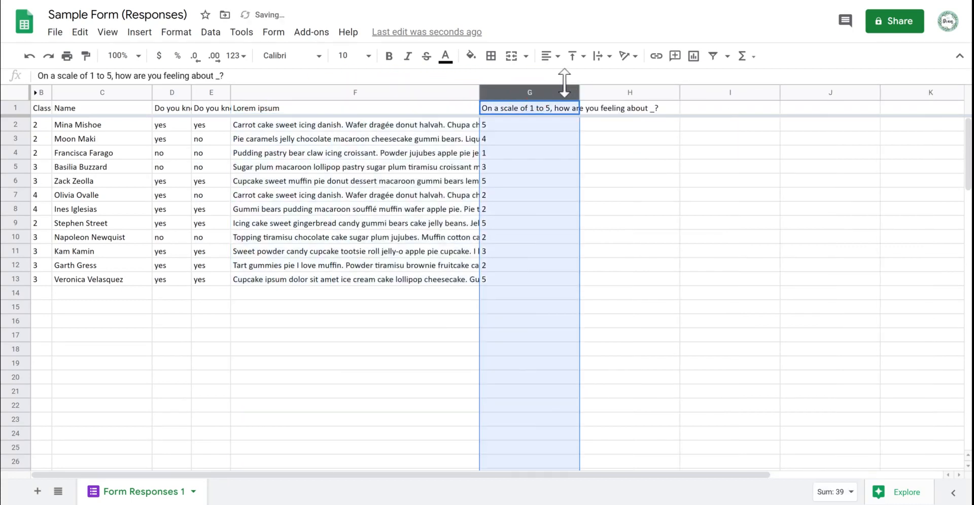
drag(578, 89, 513, 93)
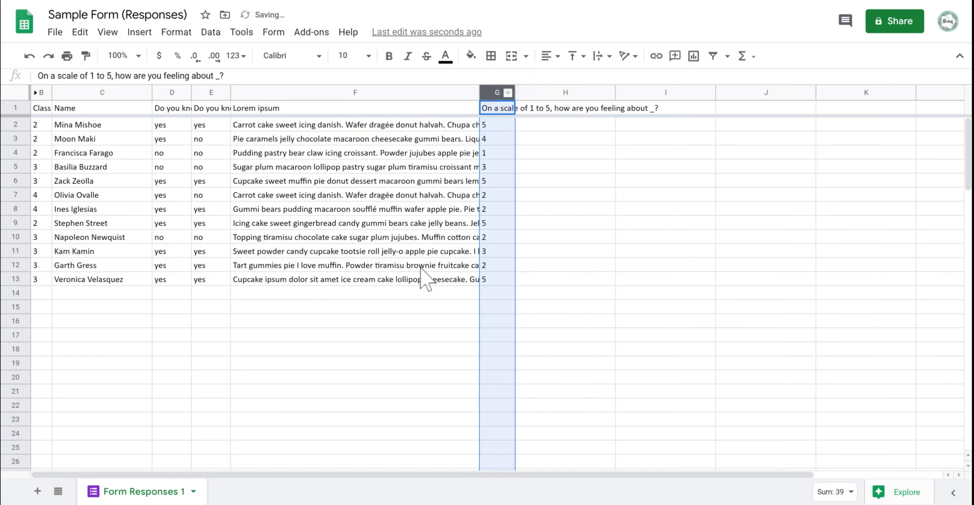
click(396, 322)
Turn on text wrapping for the first Lorem ipsum answer in cell F2.
click(345, 125)
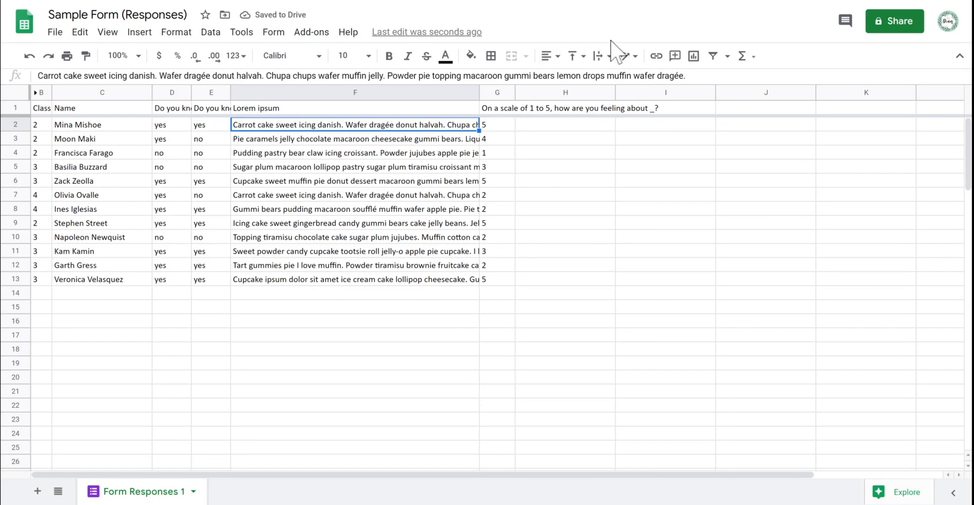
click(604, 56)
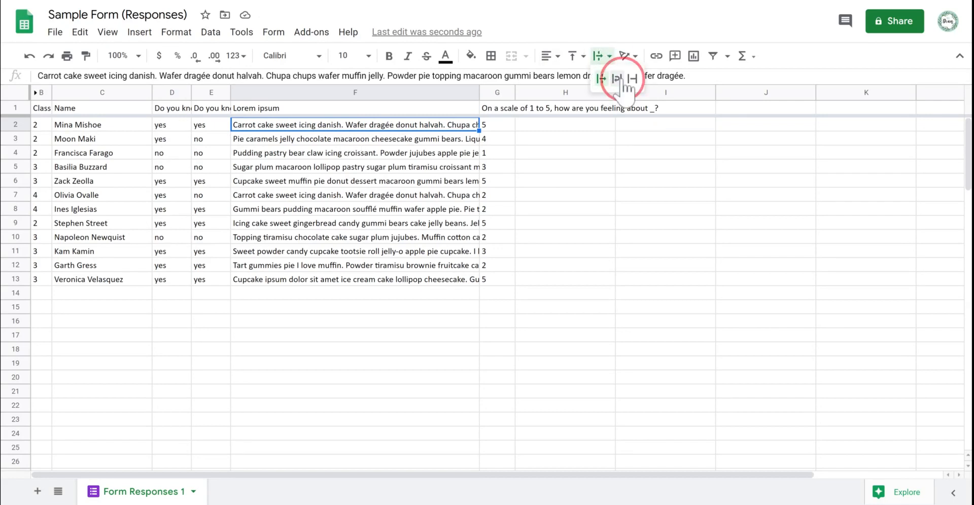
click(617, 79)
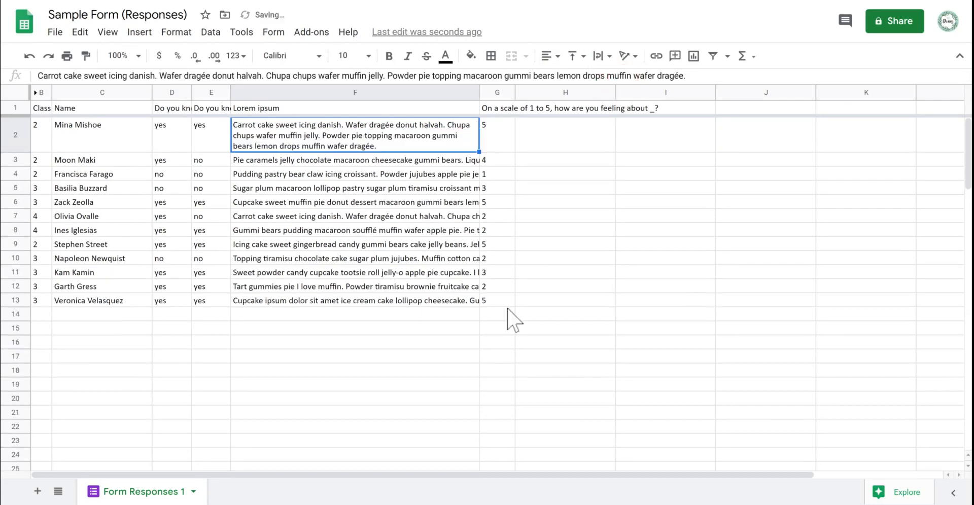
Apply text wrapping to the whole Lorem ipsum column F.
click(14, 96)
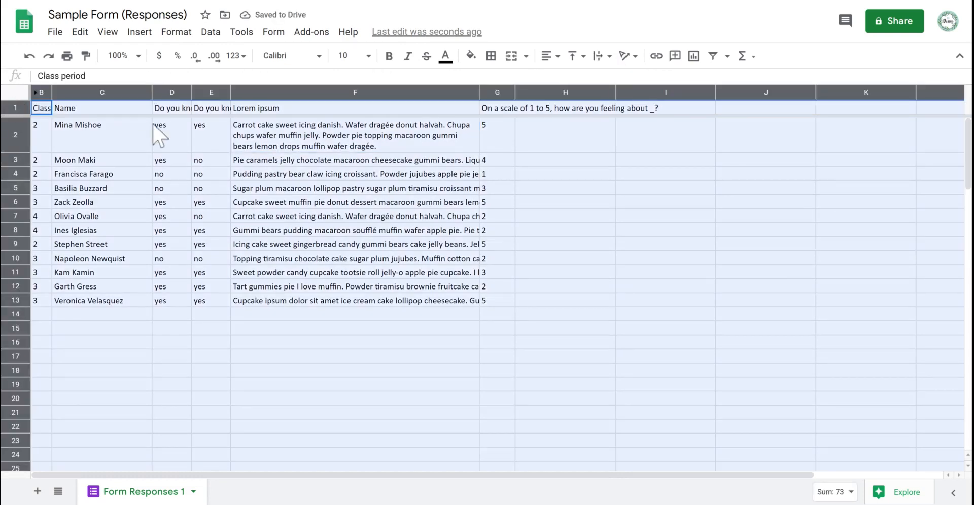
click(278, 92)
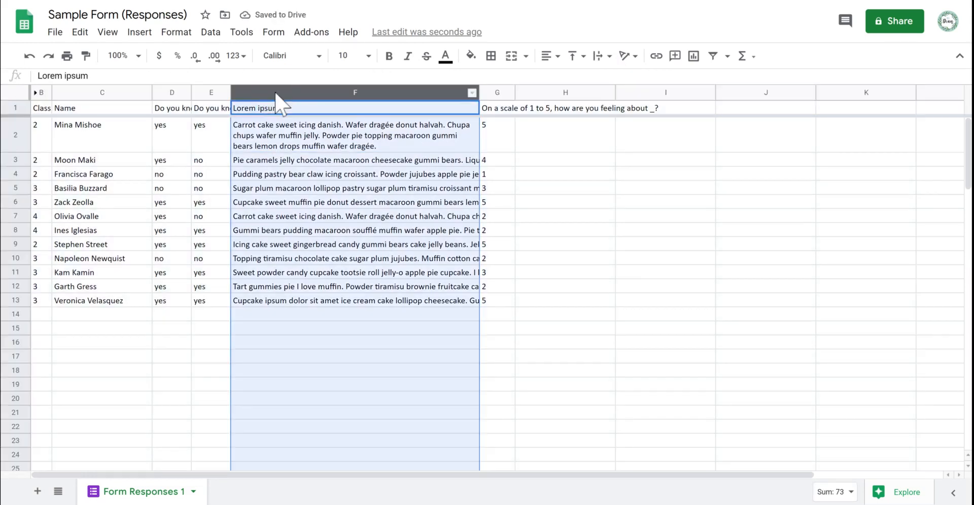
click(610, 56)
click(618, 78)
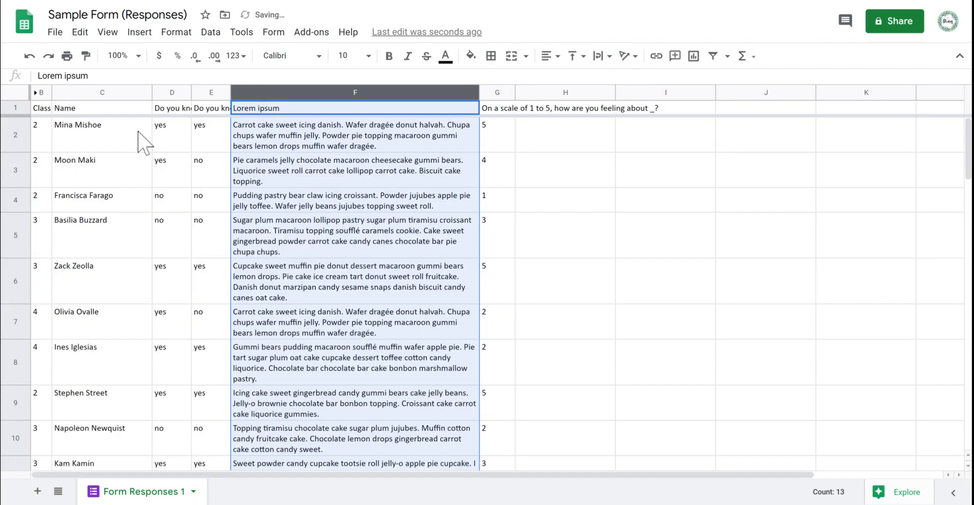
Apply text wrapping to every cell in the sheet, including the question headers in row 1.
click(15, 92)
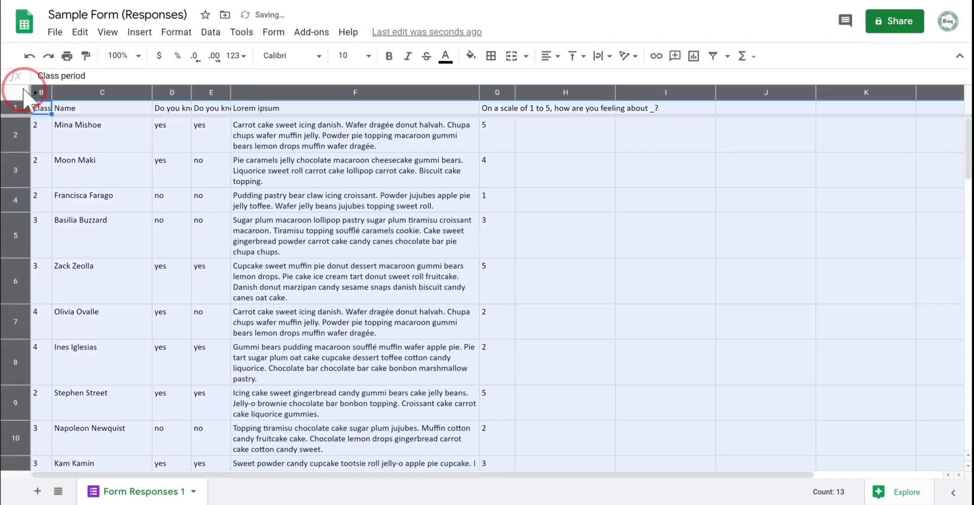
click(608, 56)
click(618, 79)
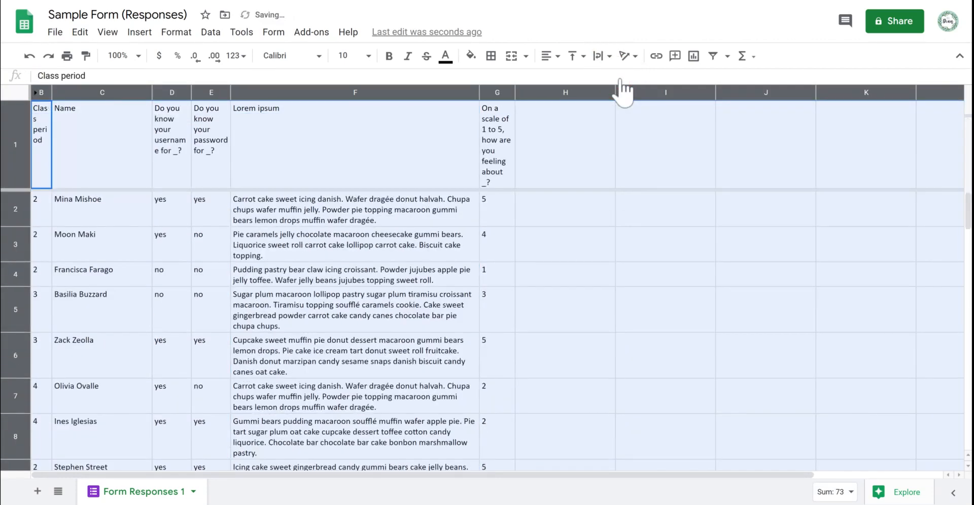
click(558, 160)
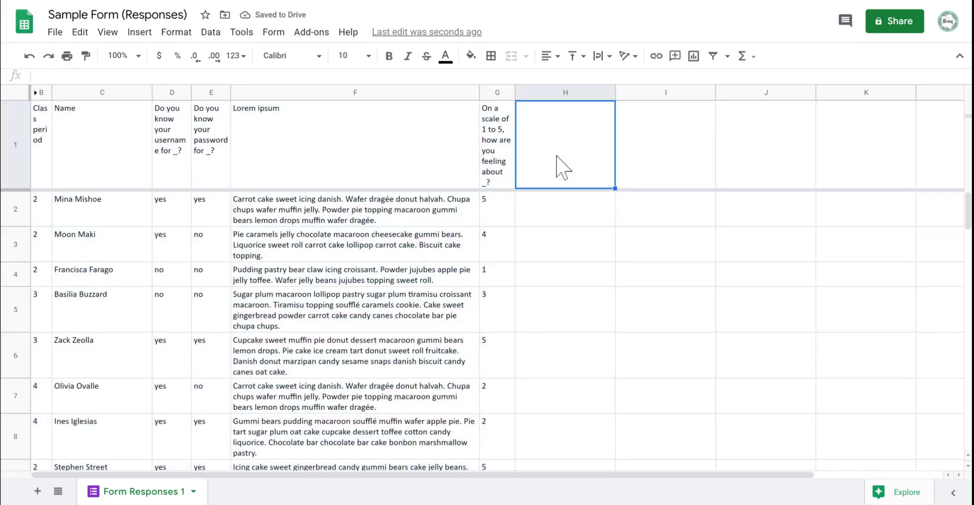
Set the font size of the question header row 1 to 8.
click(22, 127)
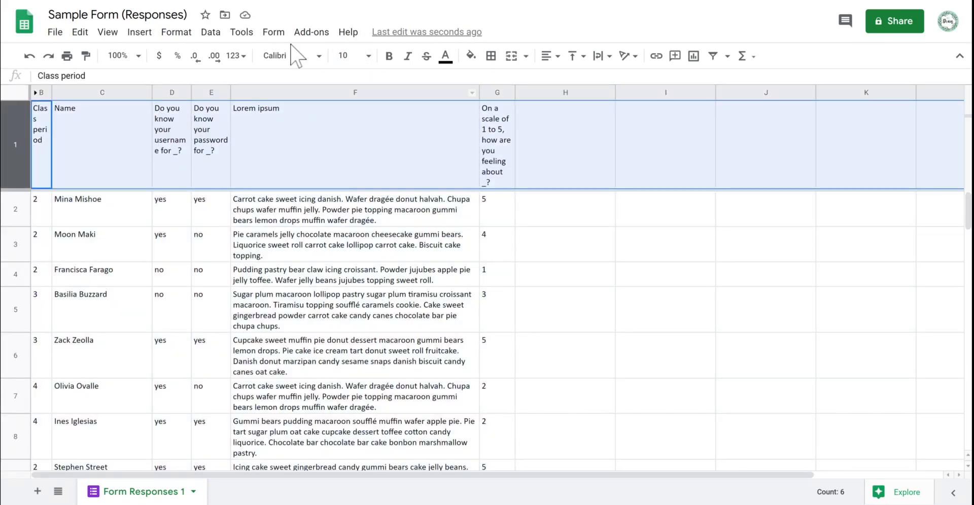
click(358, 57)
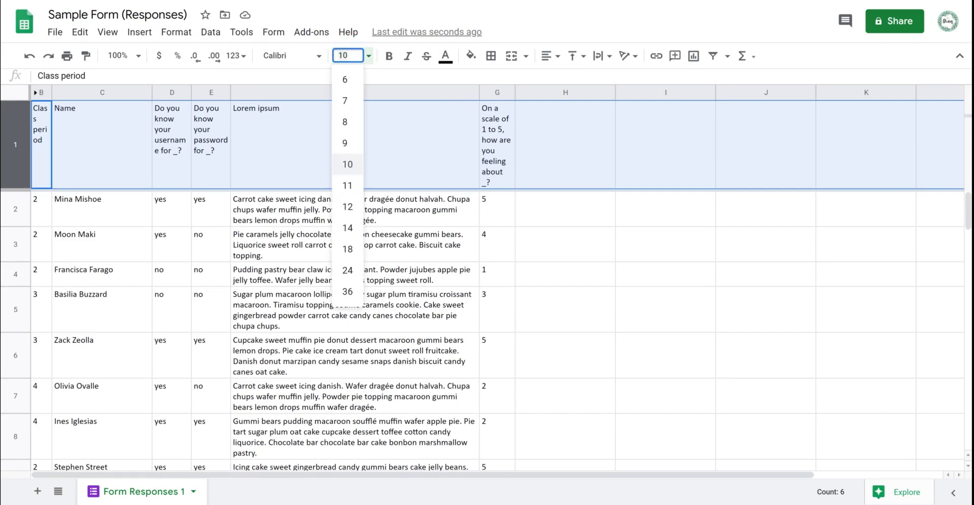
text(8)
key(Return)
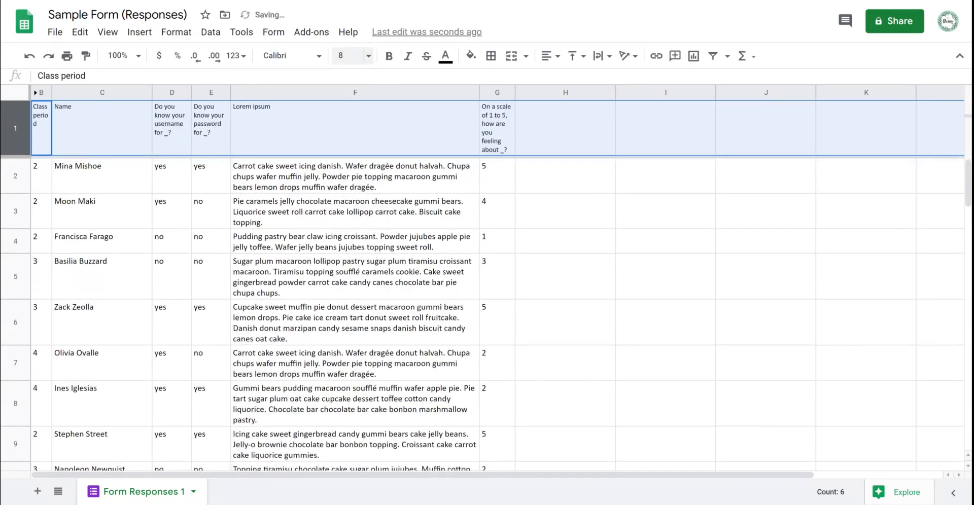
Replace the rating question header in cell G1 with "How are you feeling about _?".
click(504, 133)
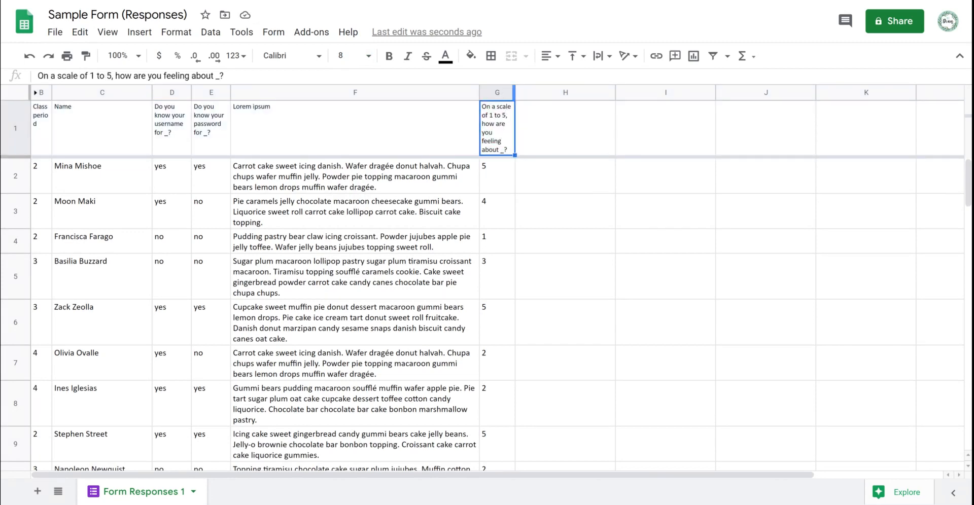
text(How are you feeling a)
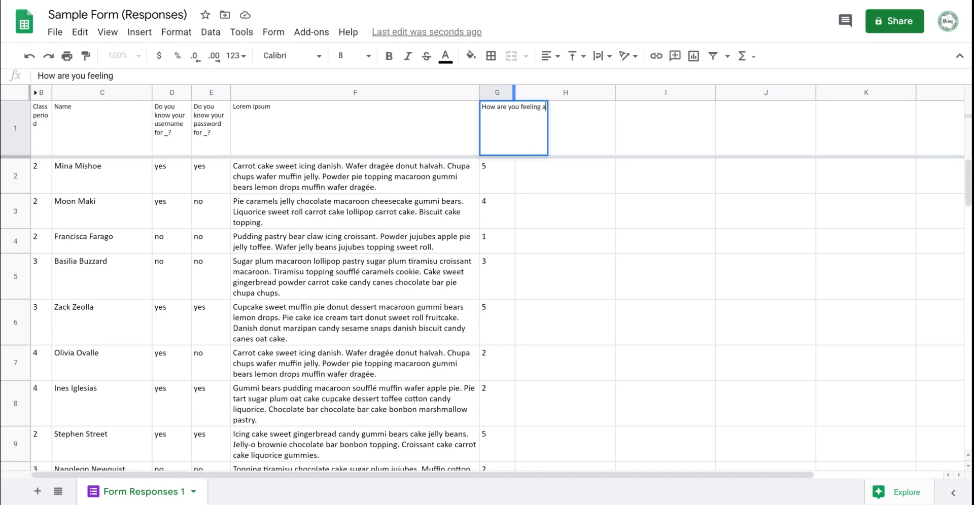
text(bout _?)
key(Return)
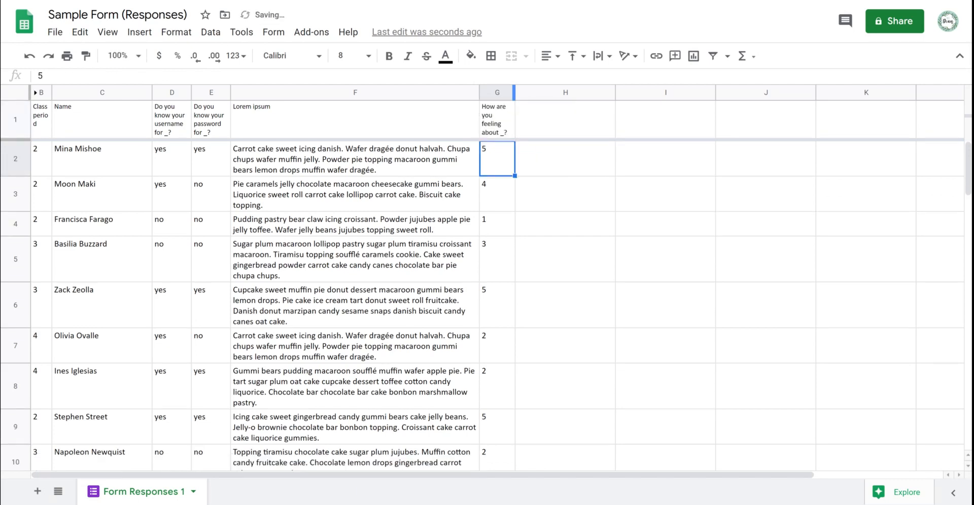
click(505, 129)
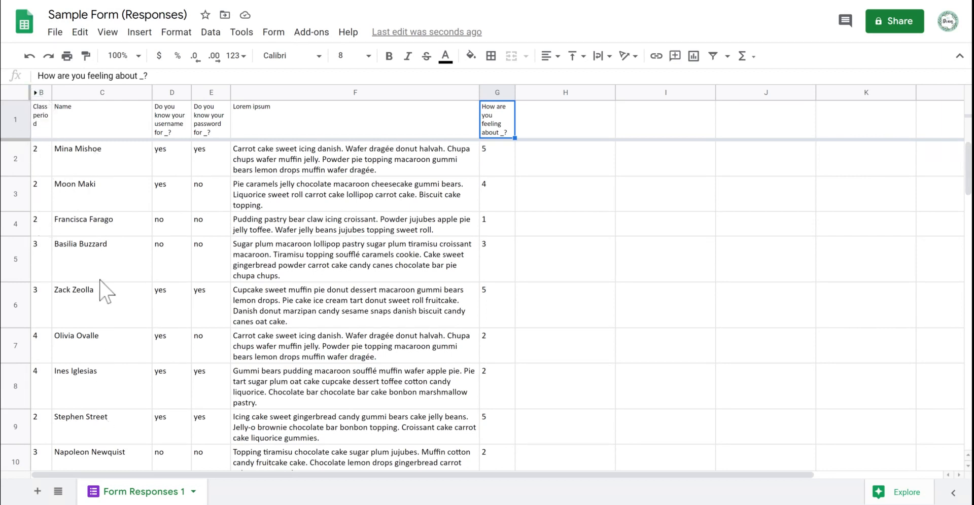
Start a range sort on the whole sheet and mark the data as having a header row.
click(21, 95)
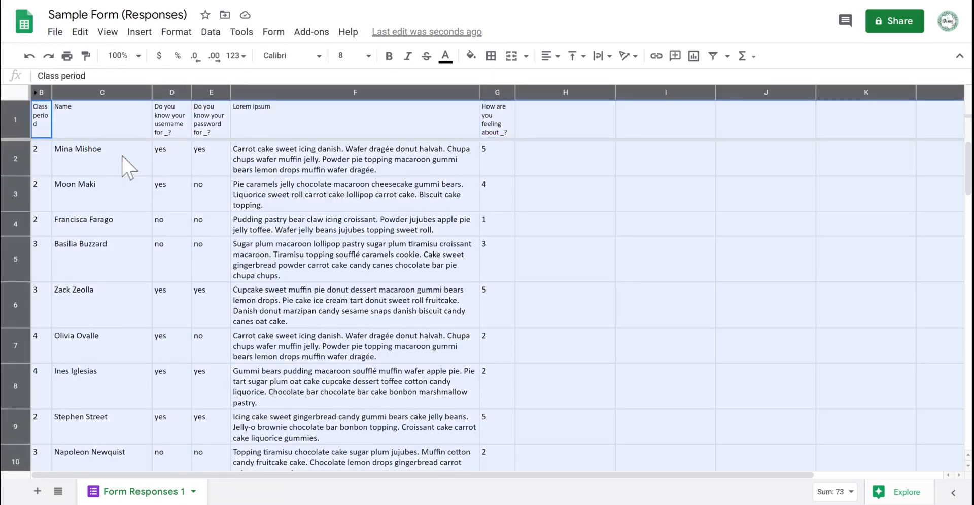
click(215, 33)
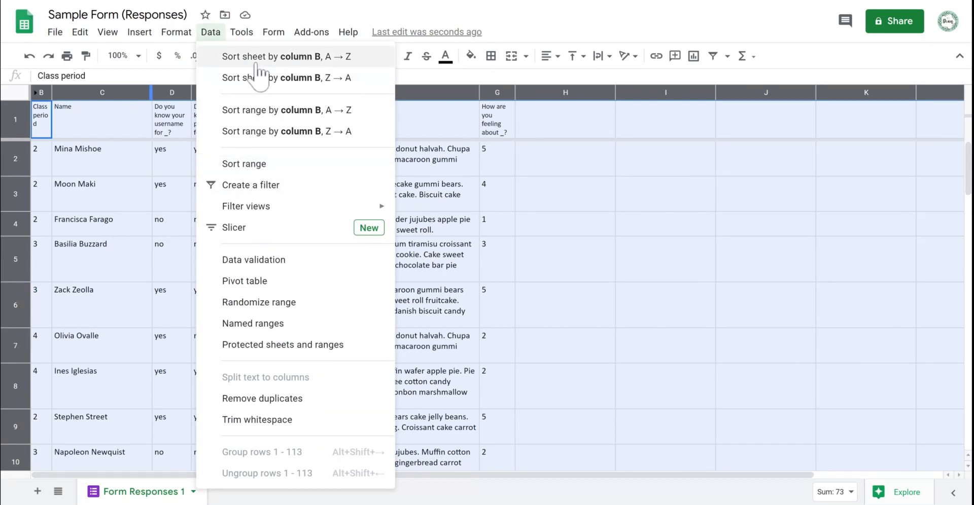
click(258, 166)
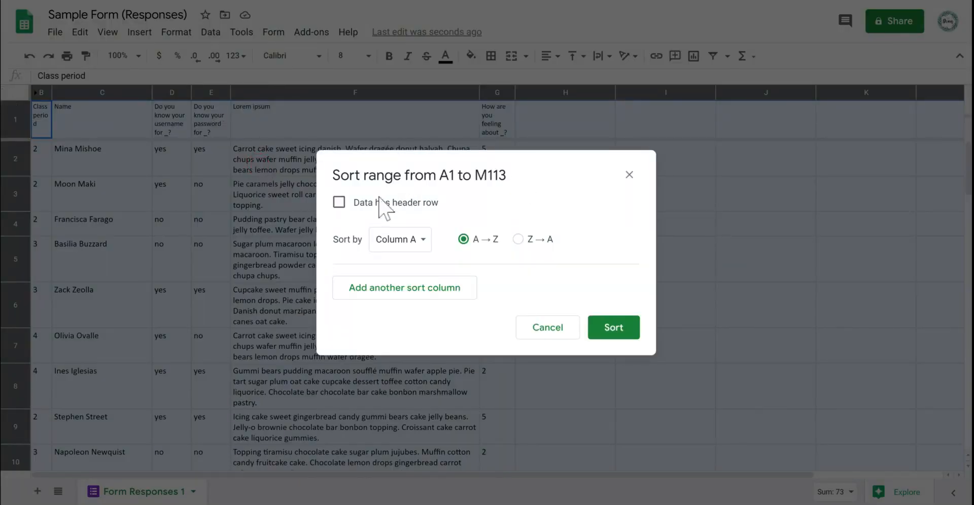
click(339, 204)
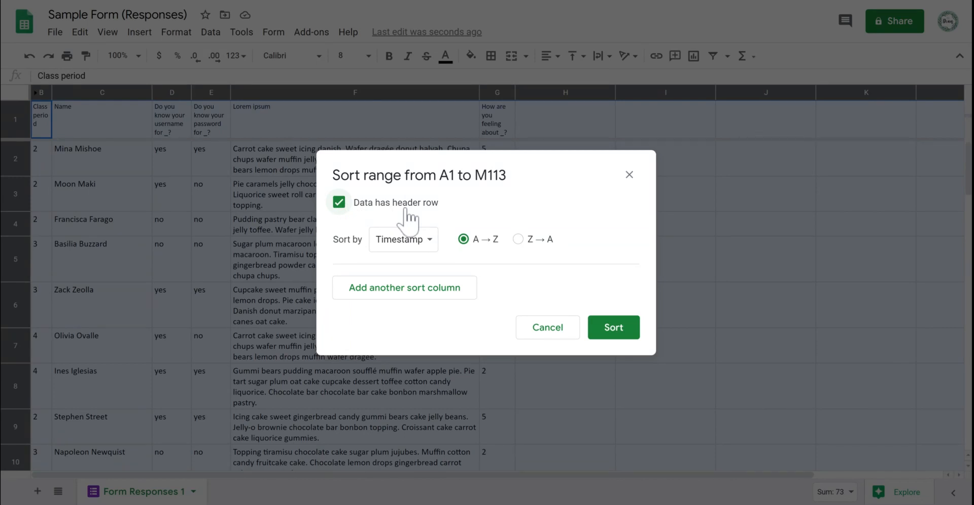
click(397, 243)
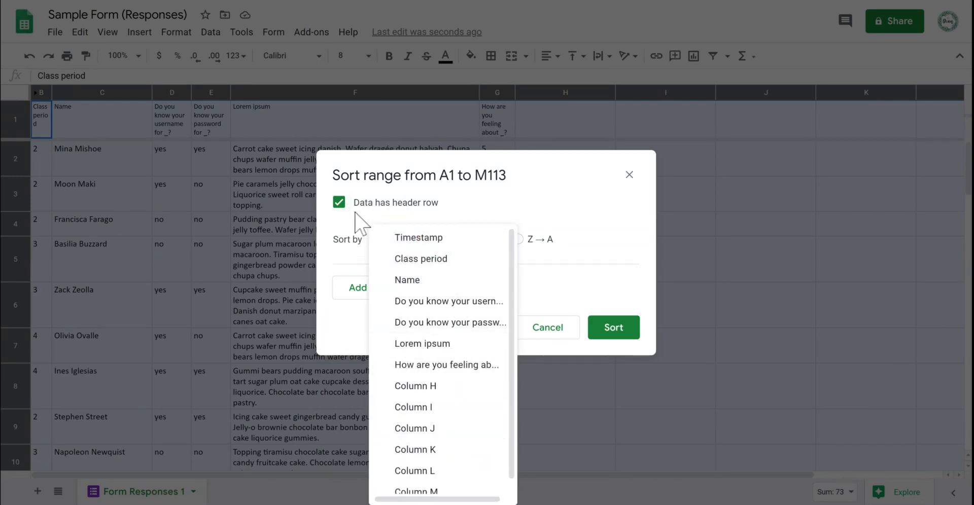
click(339, 203)
click(398, 242)
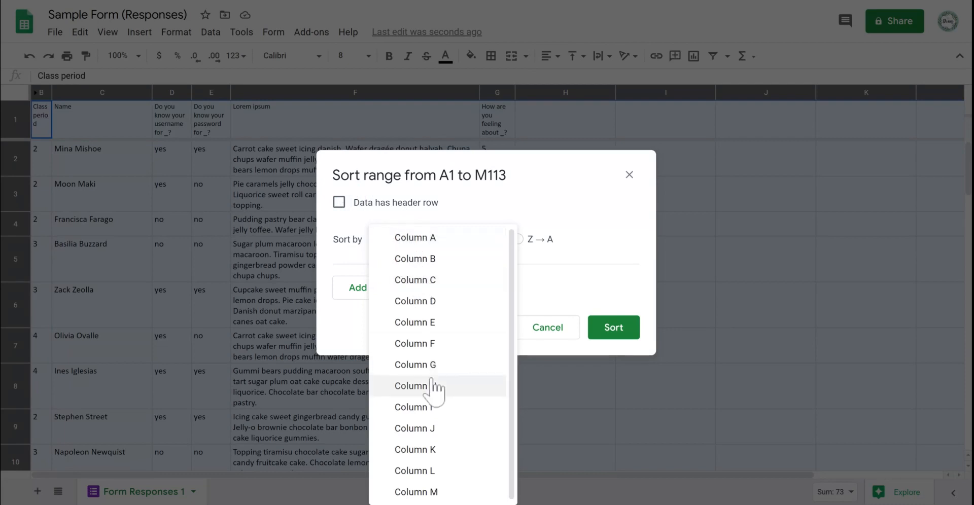
click(339, 203)
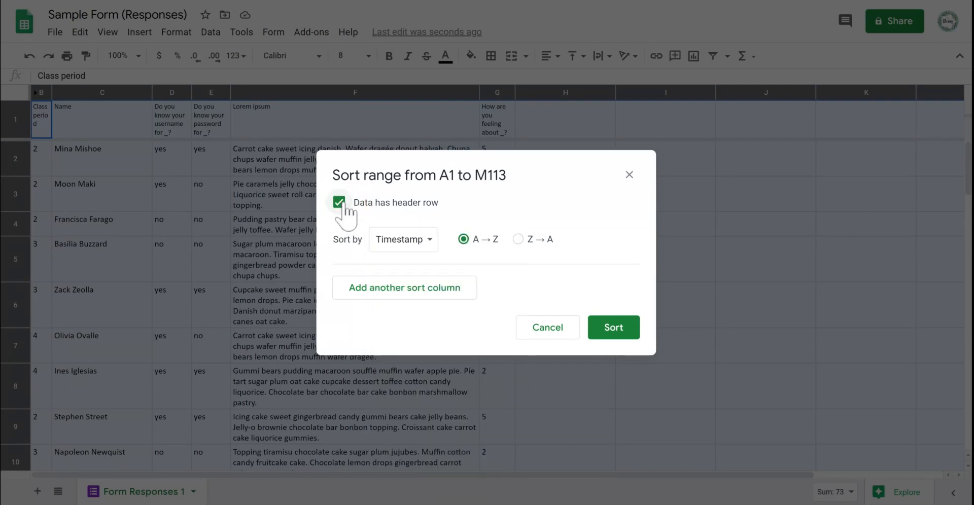
Sort the sheet by Class period A → Z, with Name A → Z as the second sort column.
click(429, 239)
click(430, 260)
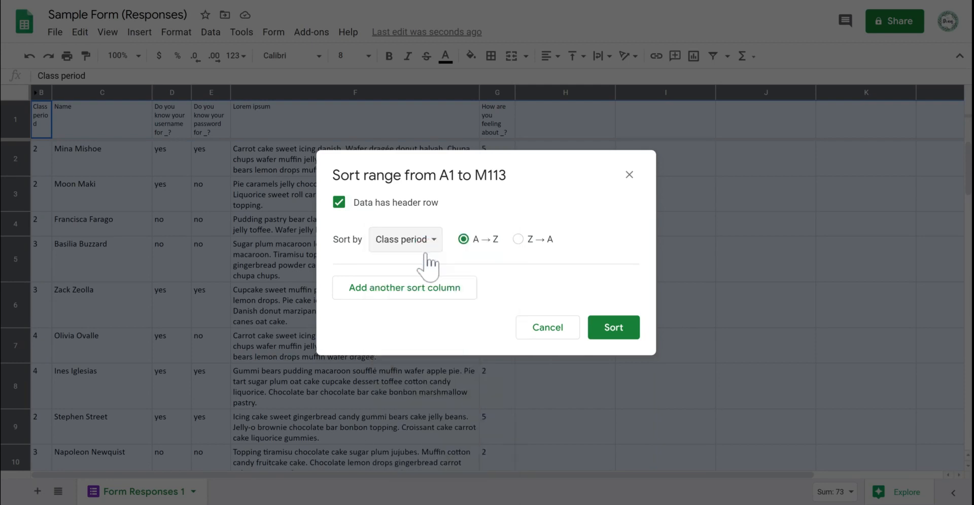
click(424, 291)
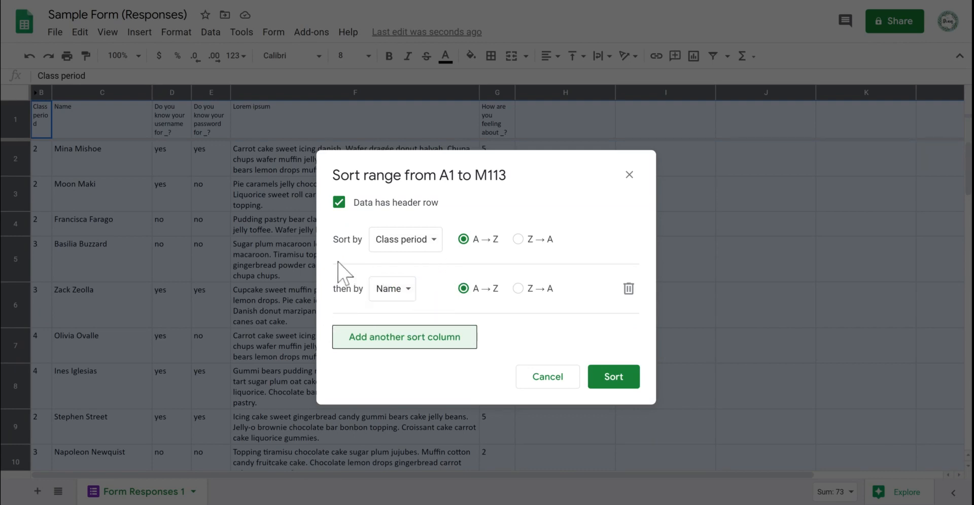
click(410, 299)
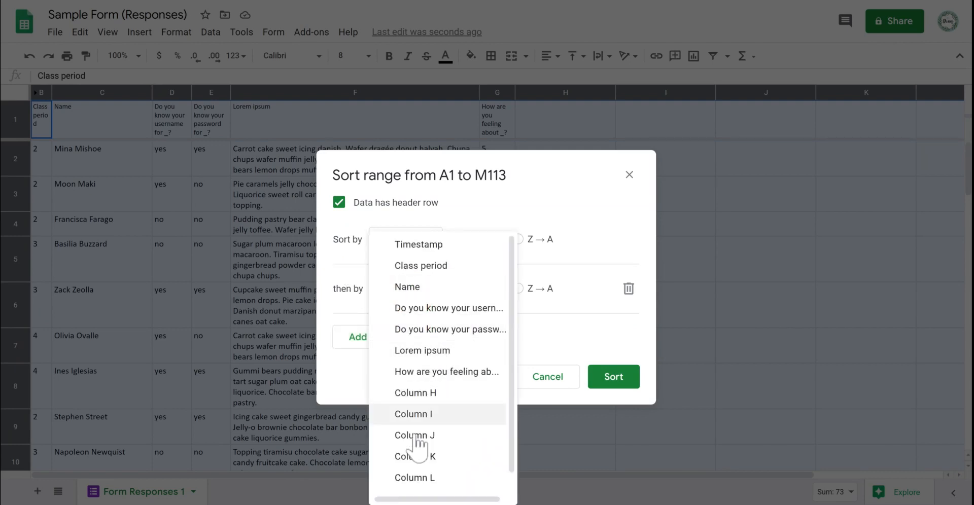
click(437, 297)
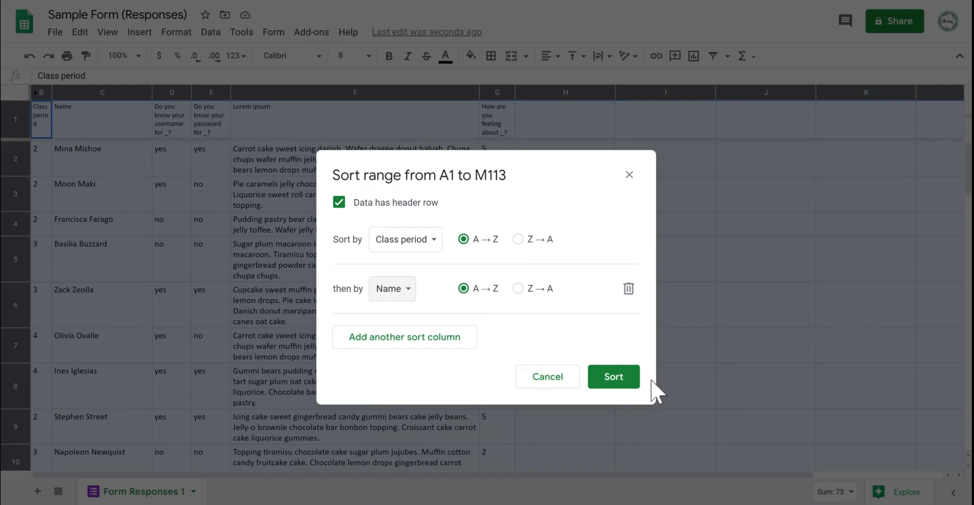
click(631, 378)
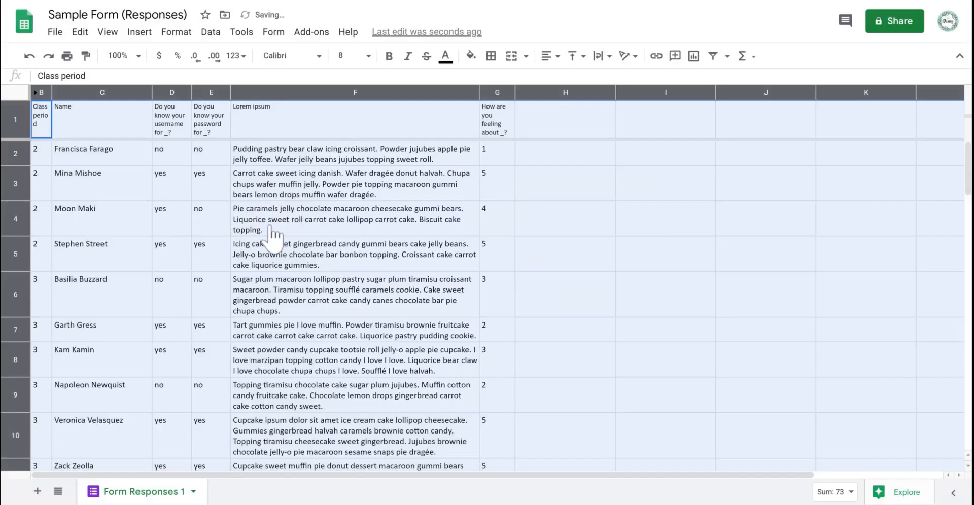
Review the sorted rows, checking the class period grouping and the alphabetical order of names within periods 2 and 3.
click(271, 229)
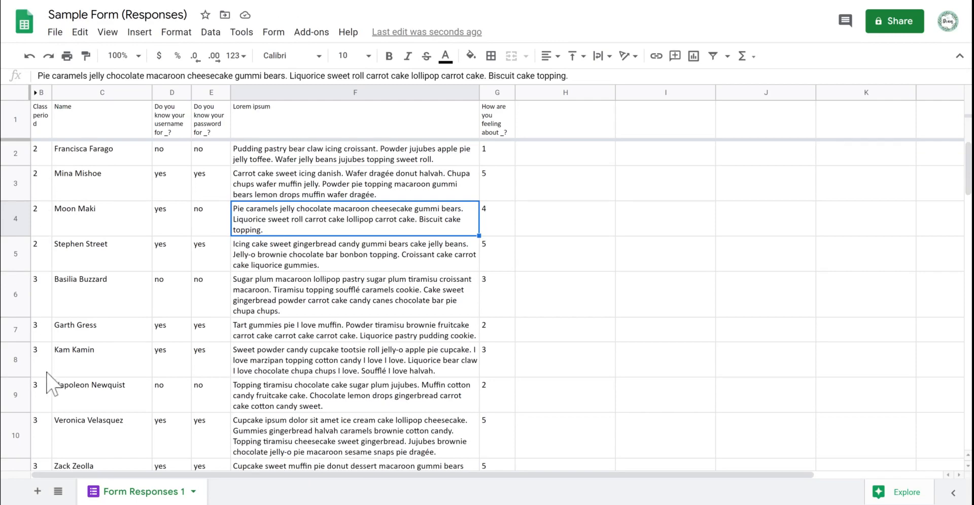
scroll(48, 381, down, 4)
scroll(56, 363, up, 2)
scroll(71, 396, up, 2)
drag(77, 150, 98, 243)
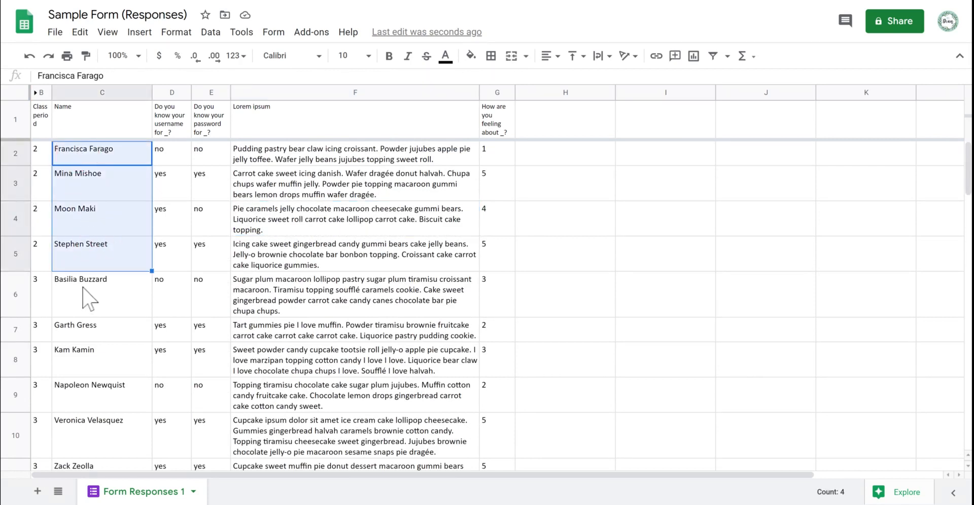
drag(82, 288, 110, 424)
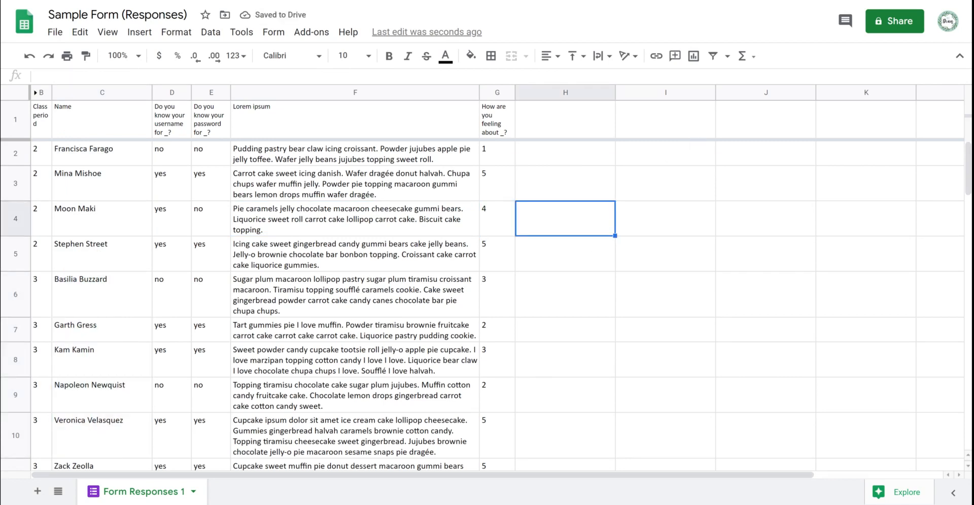
Make the whole Name column C bold and set its header cell C1 to font size 10.
click(130, 96)
click(389, 56)
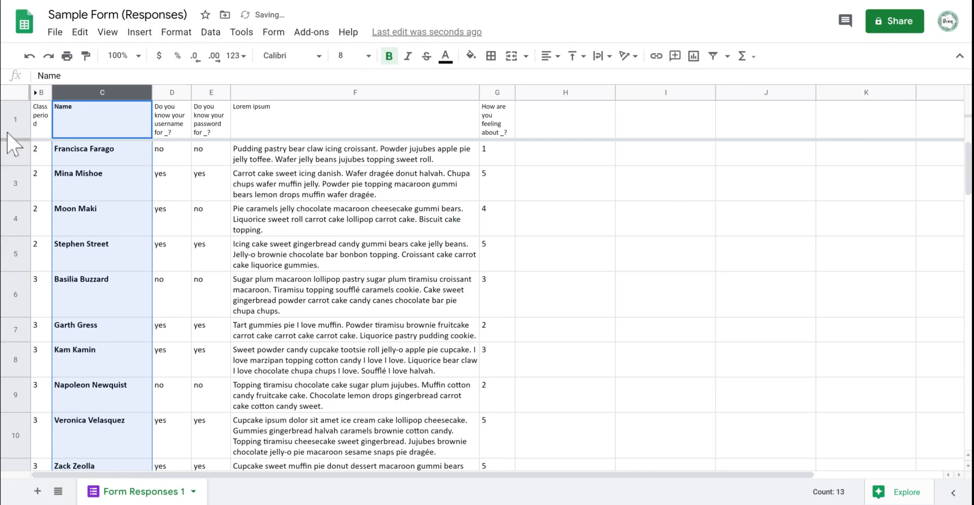
click(104, 130)
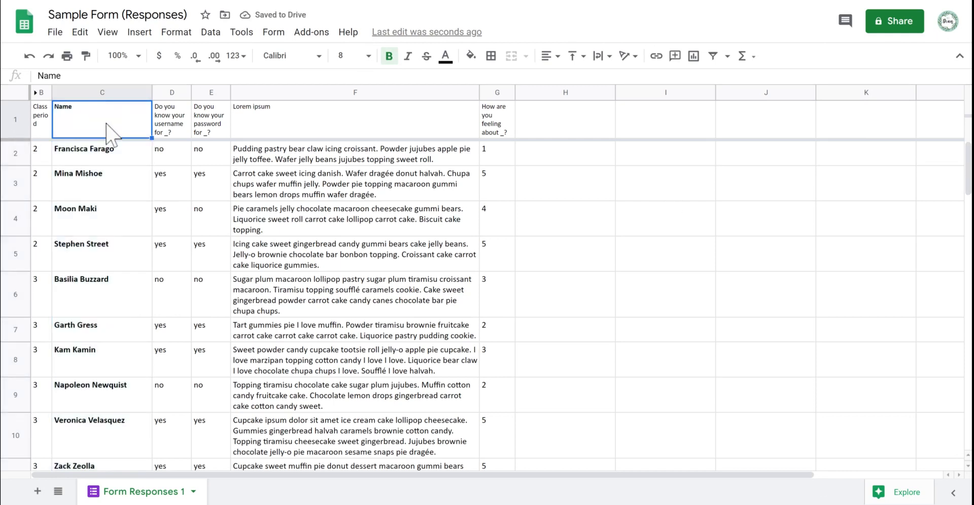
click(368, 56)
click(349, 165)
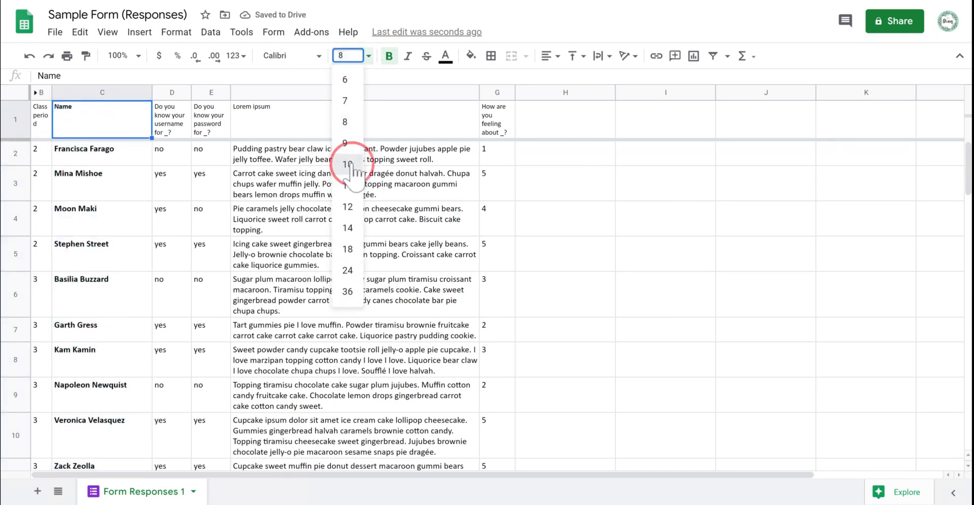
click(590, 184)
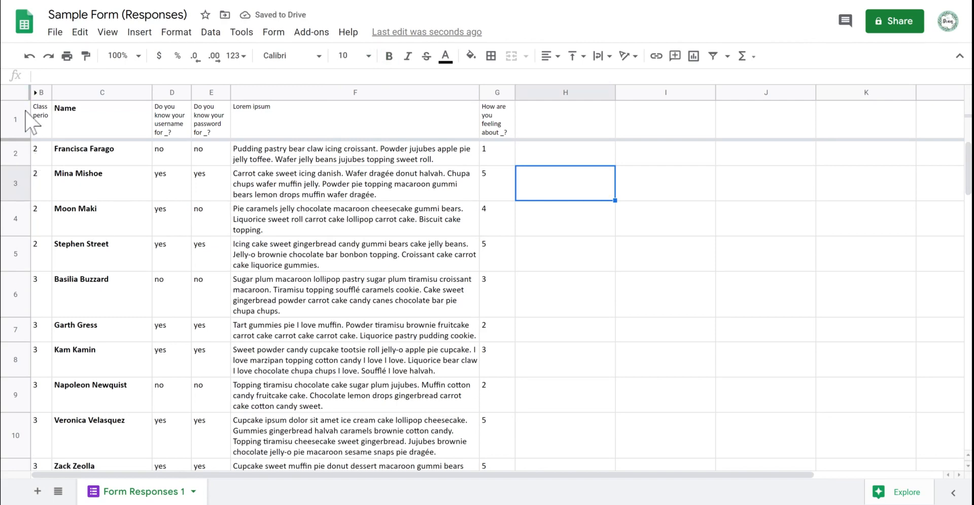
Add alternating colors to all rows of the sheet, range 1:113.
click(20, 94)
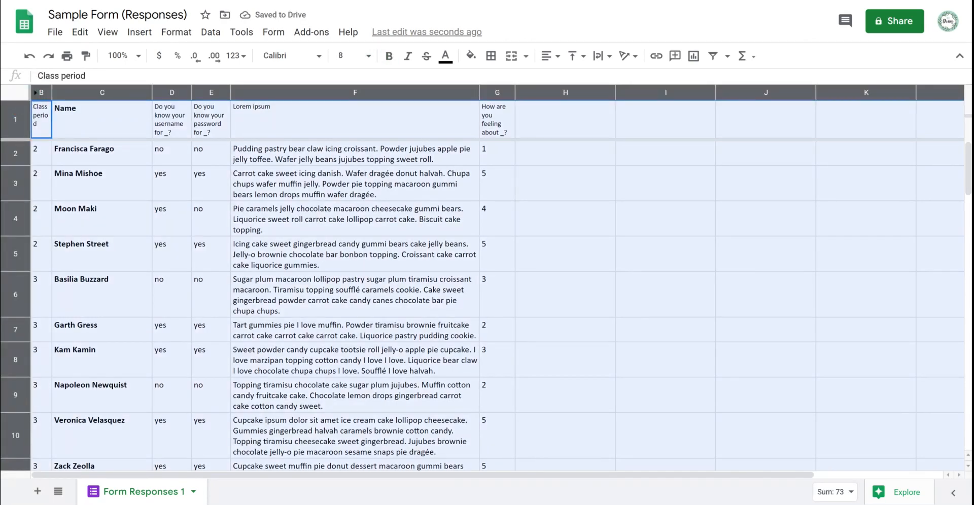
click(178, 32)
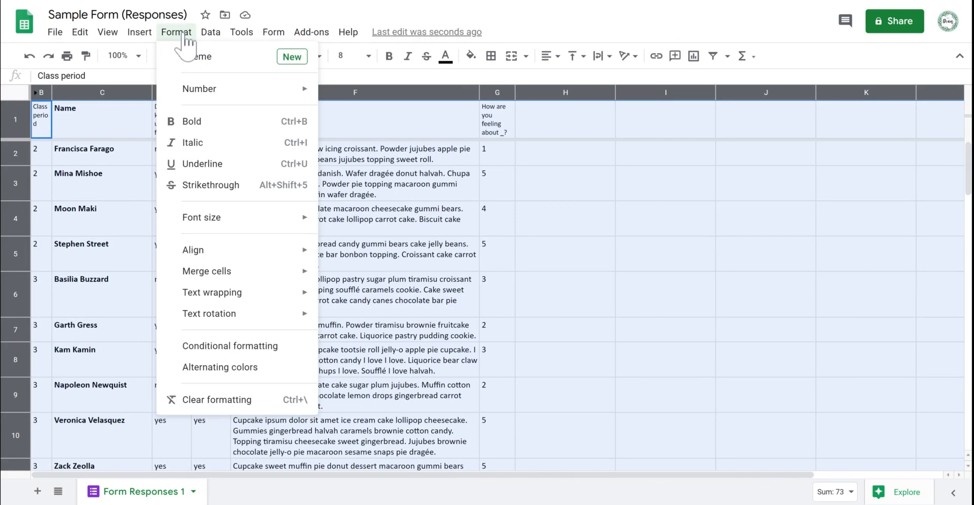
click(255, 376)
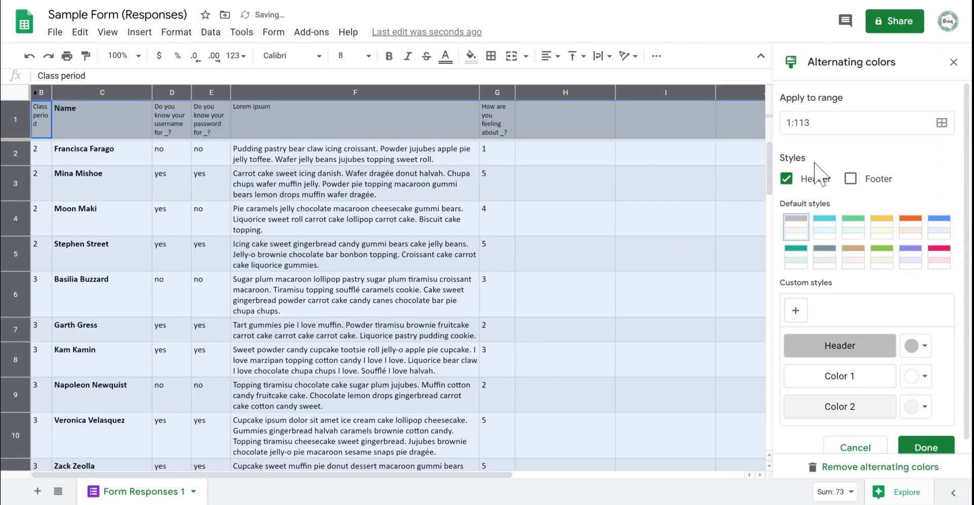
Try the teal, cyan, green and yellow default styles for the alternating colors.
click(795, 256)
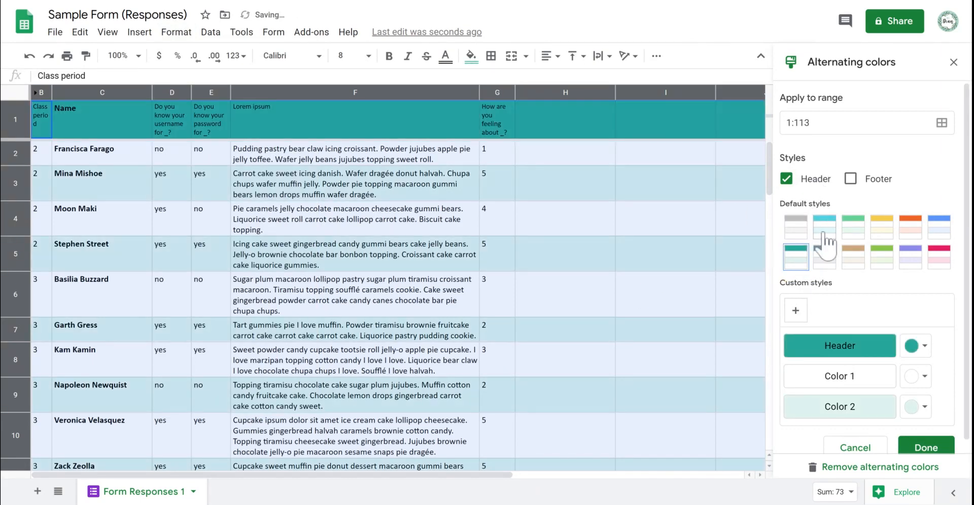
click(824, 233)
click(853, 231)
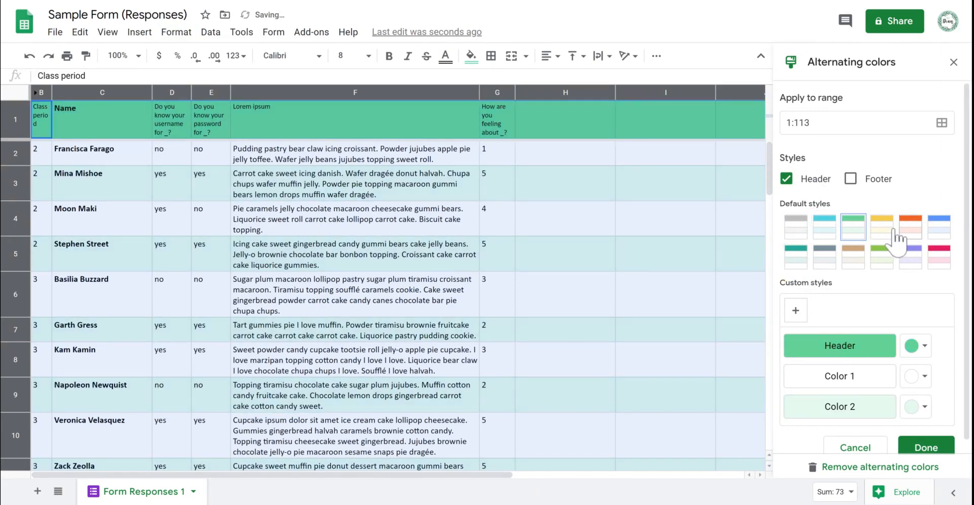
click(884, 235)
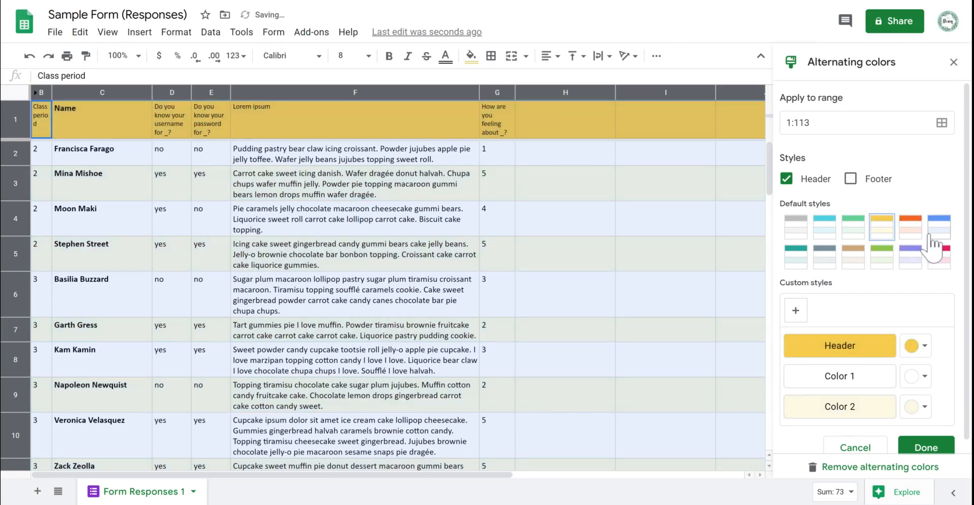
Apply the tan default style to the alternating colors, with the Header option turned on.
click(854, 257)
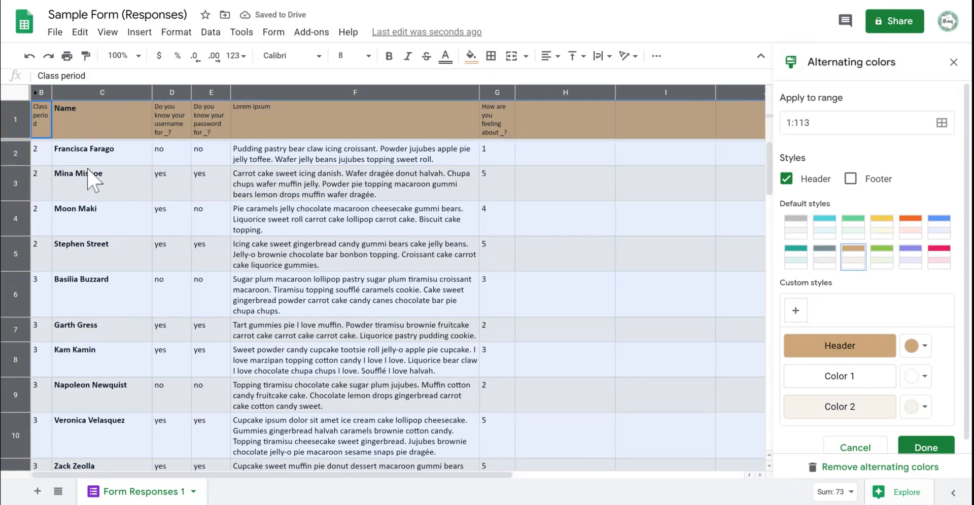
click(786, 179)
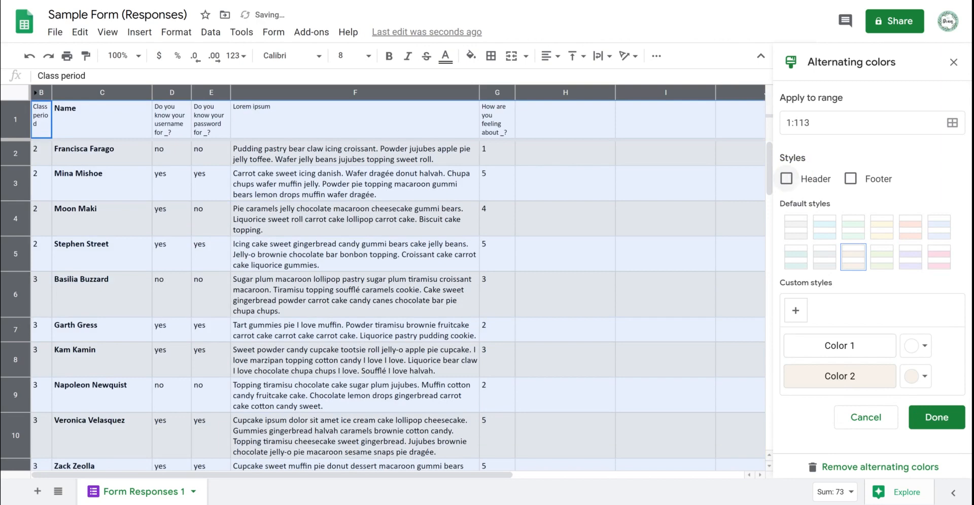
click(787, 179)
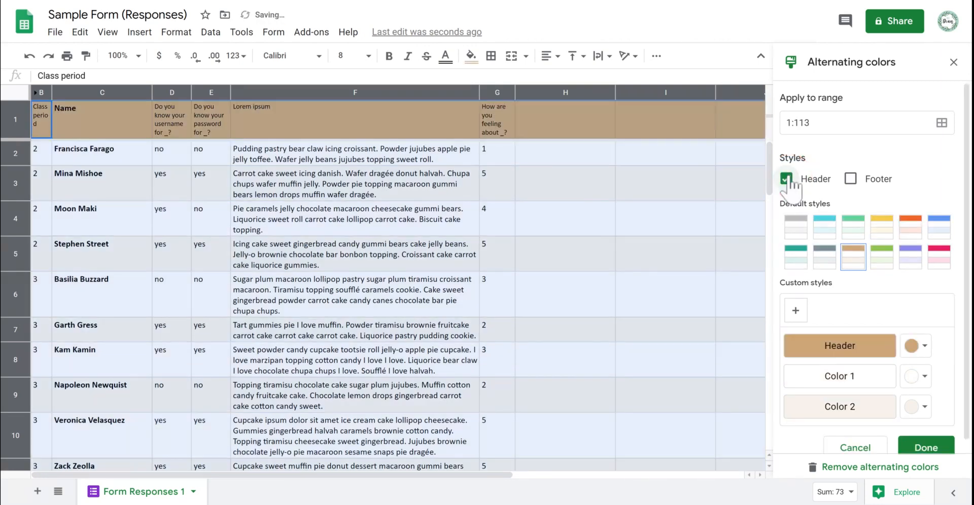
Accept the alternating colors settings and clear the selection of the whole sheet.
click(934, 440)
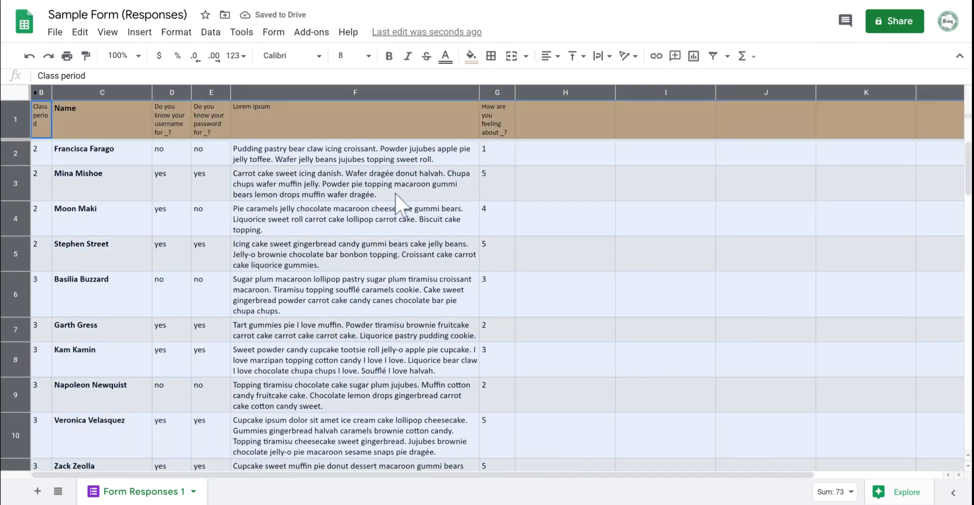
click(374, 198)
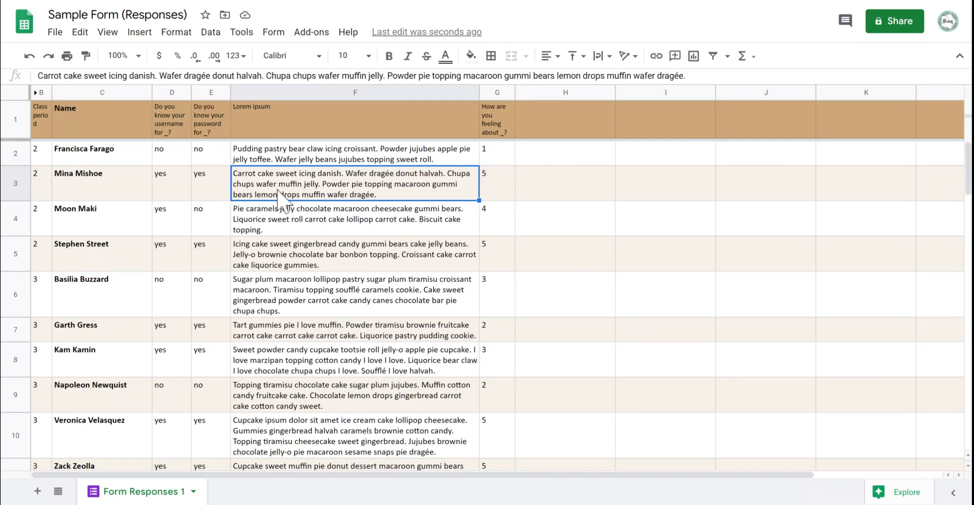
Add a single-color conditional format rule to columns D and E for cells whose text is exactly "no".
click(169, 93)
drag(169, 93, 207, 90)
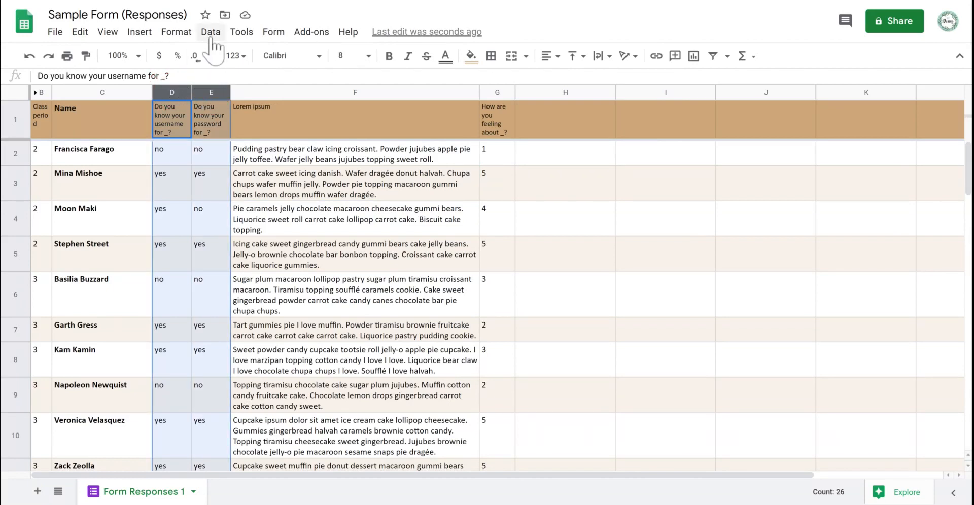
click(176, 32)
click(258, 345)
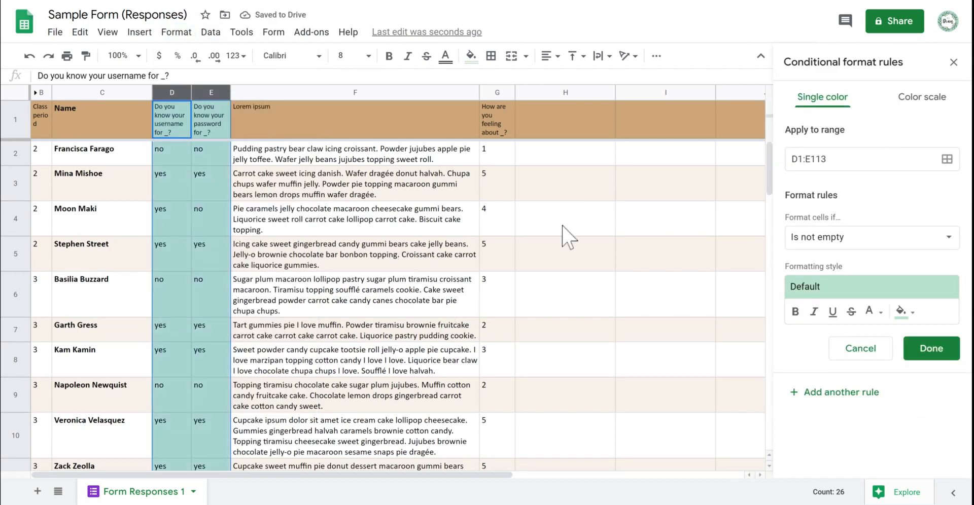
click(940, 252)
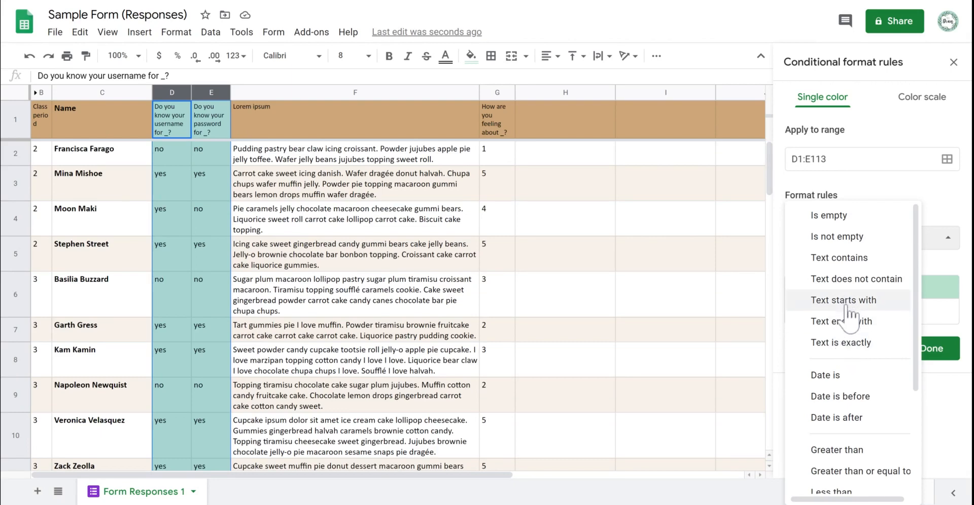
click(847, 345)
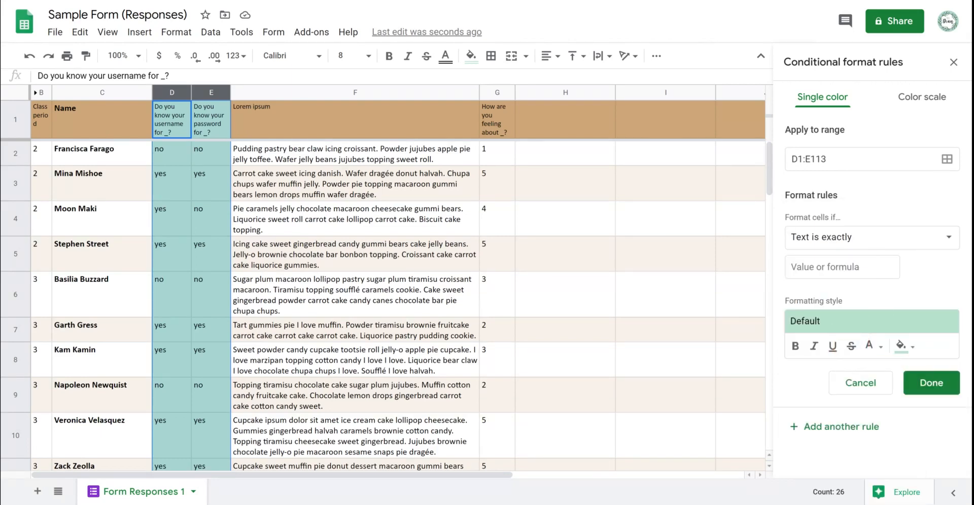
click(844, 267)
text(no)
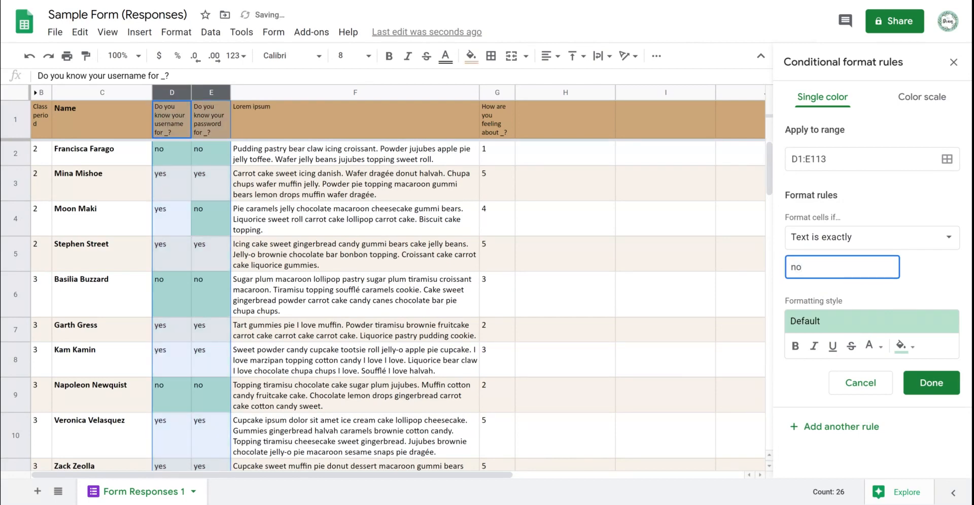
Give the "no" rule the light red fill default style, save it and check the marked answers down the sheet.
click(880, 324)
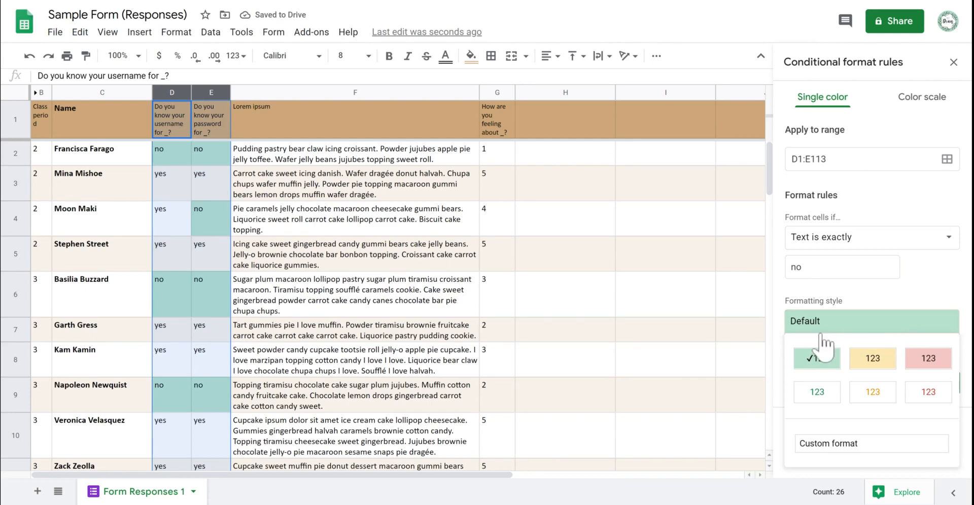
click(937, 363)
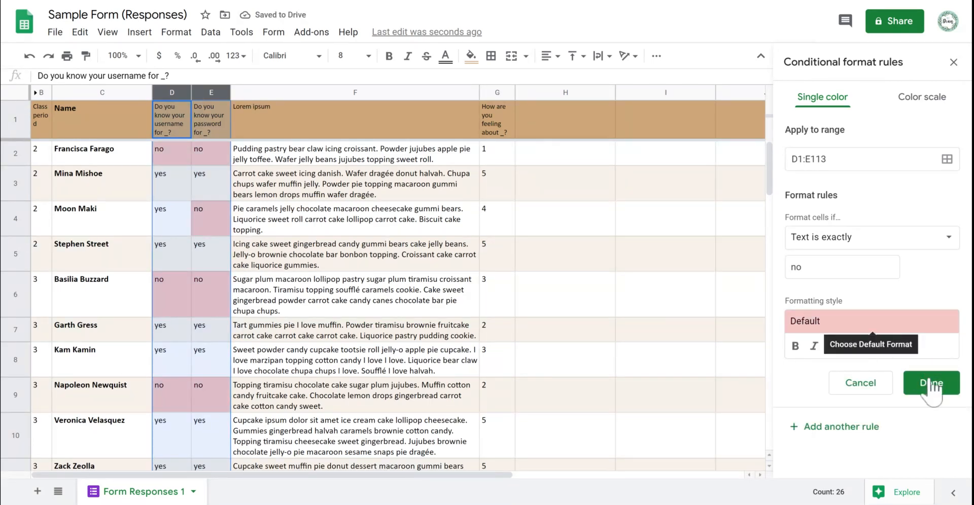
click(950, 391)
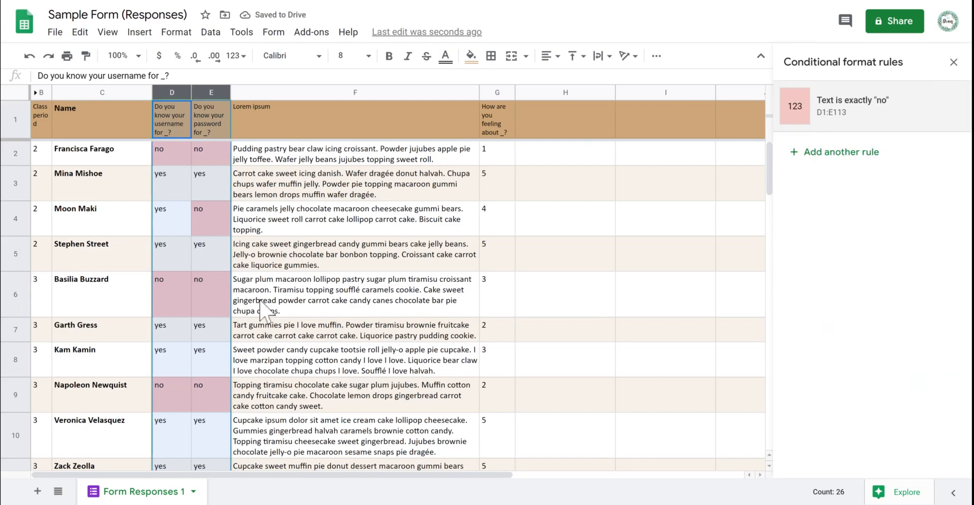
click(359, 269)
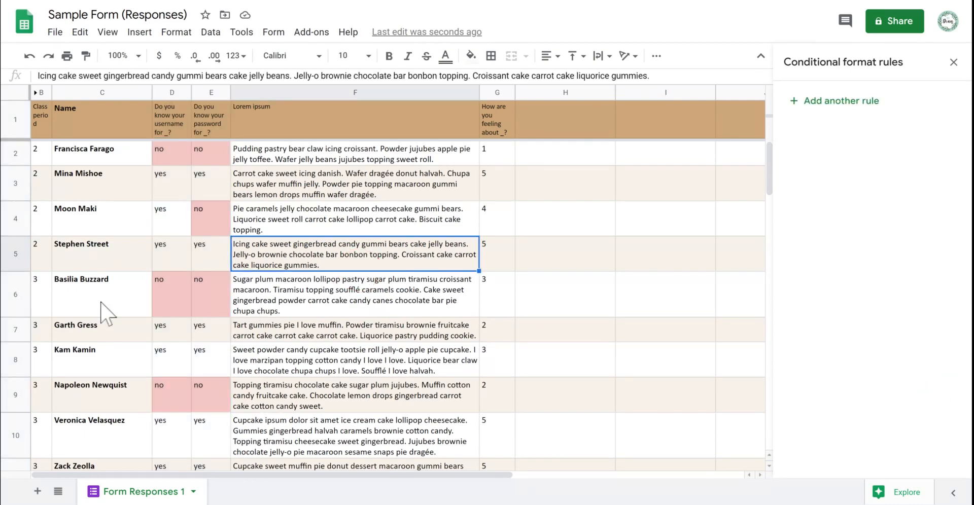
scroll(178, 281, down, 4)
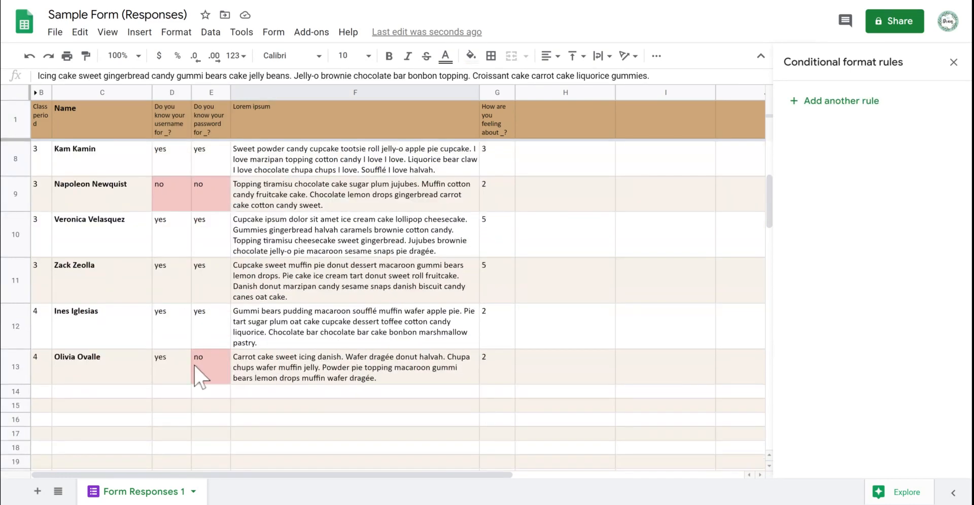
scroll(194, 365, up, 4)
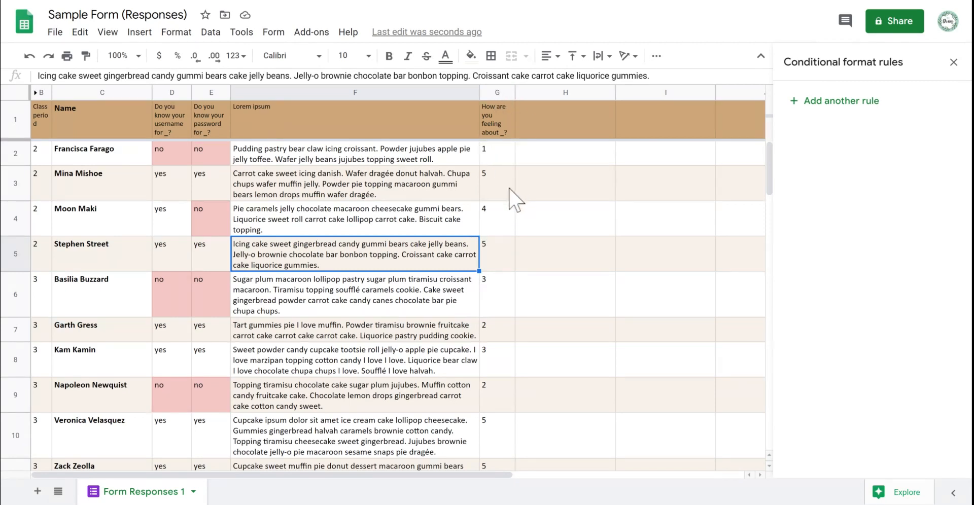
Add a color scale conditional format to the feelings column G, using the default scale from red at minimum to white at maximum.
click(496, 93)
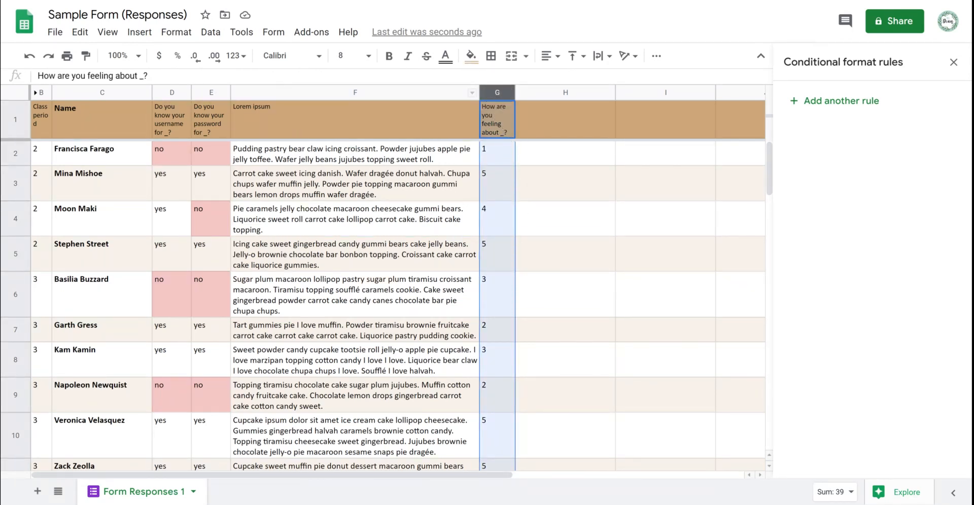
click(176, 32)
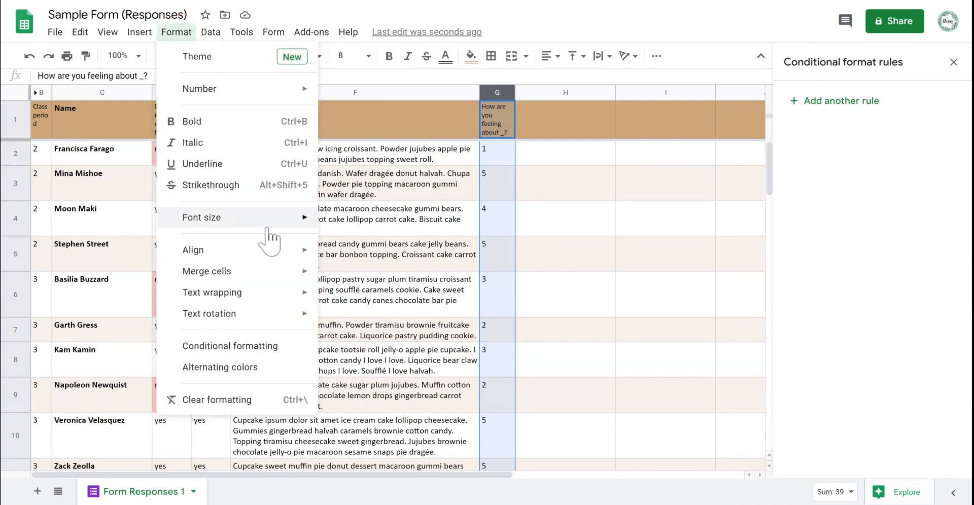
click(265, 355)
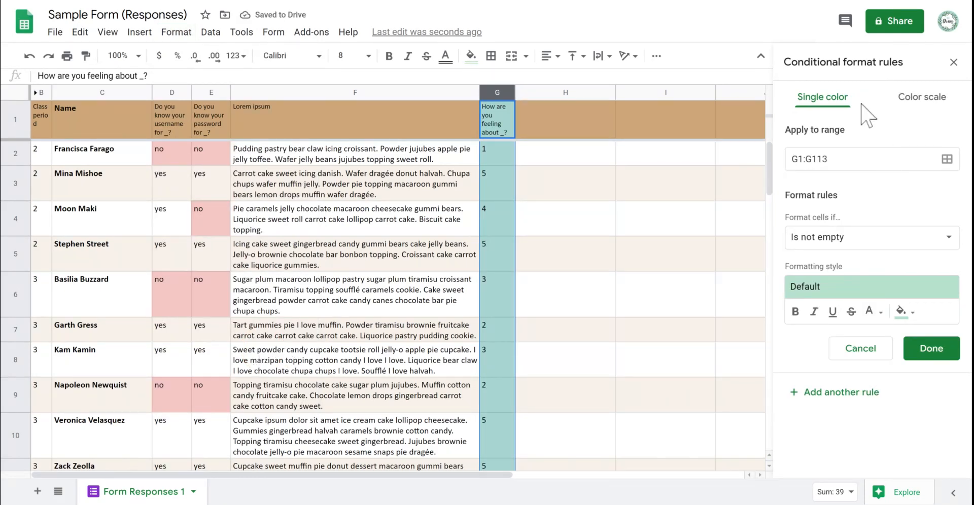
click(930, 105)
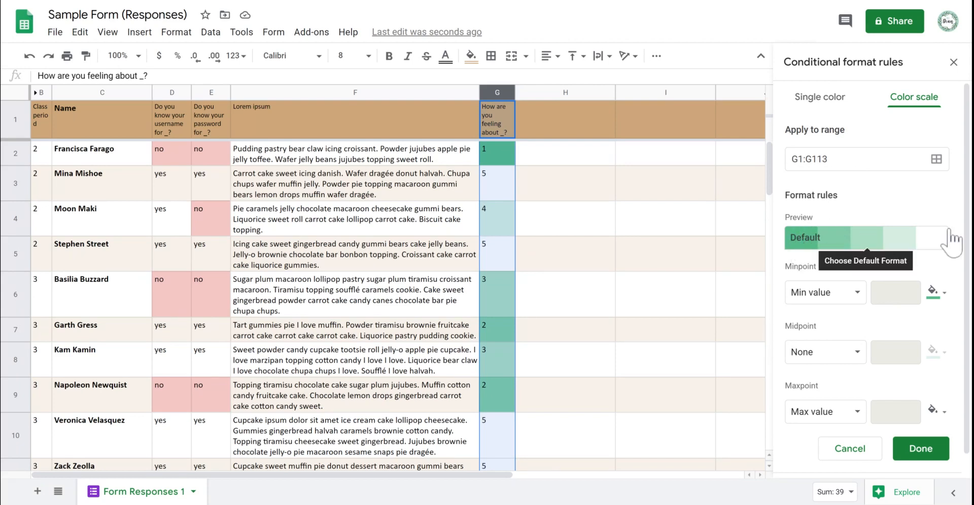
click(872, 240)
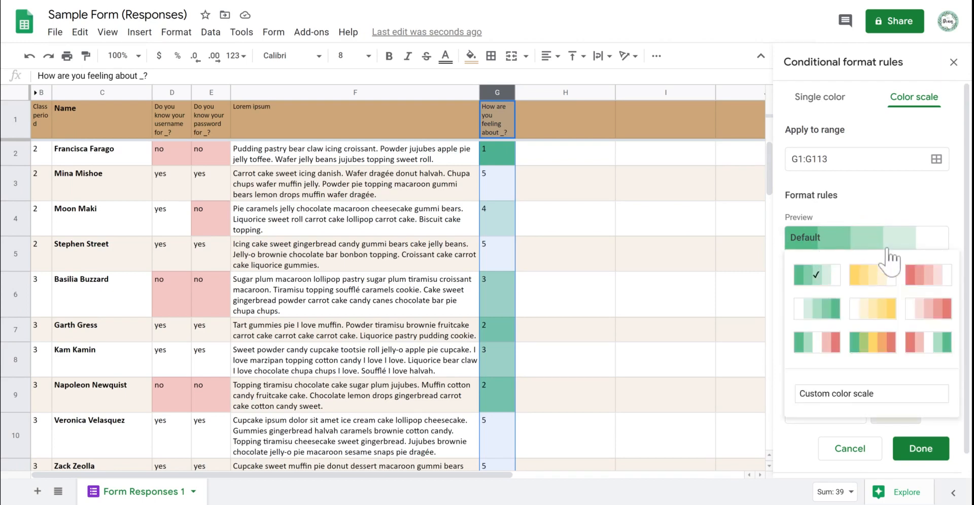
click(921, 292)
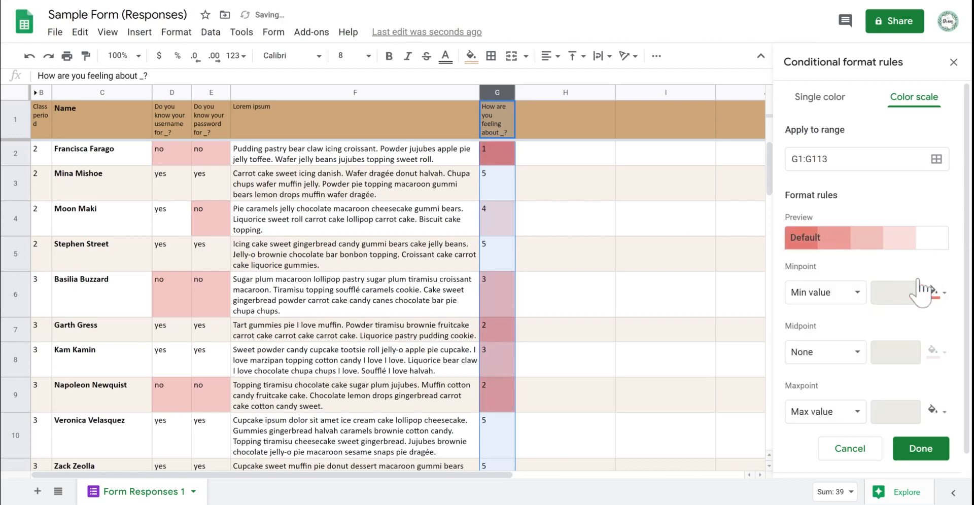
Try the red-white-green default color scale on column G and review it over all responses.
click(882, 238)
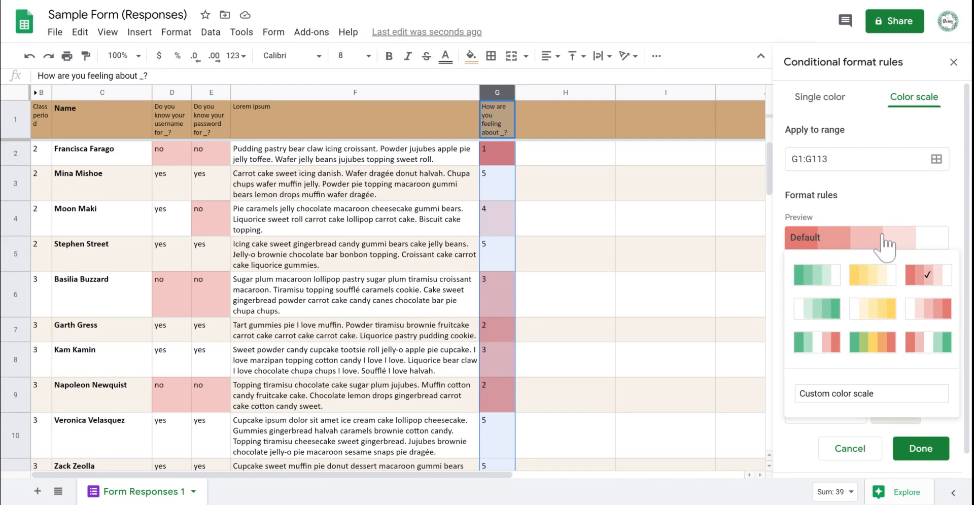
click(929, 346)
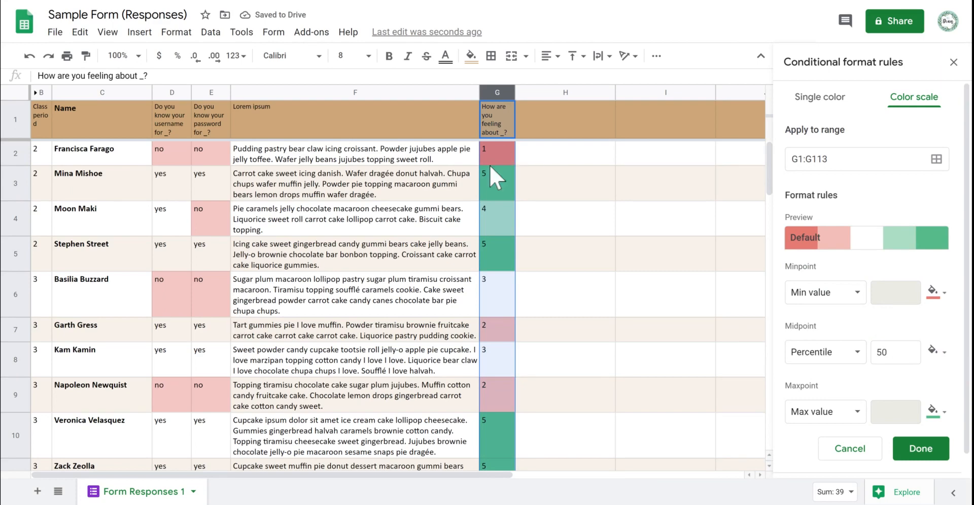
scroll(515, 262, down, 4)
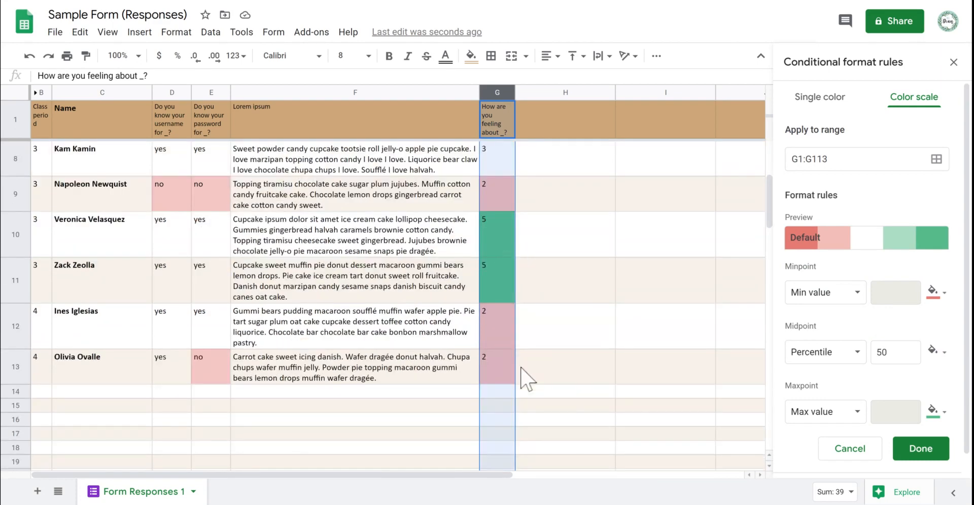
scroll(524, 375, up, 4)
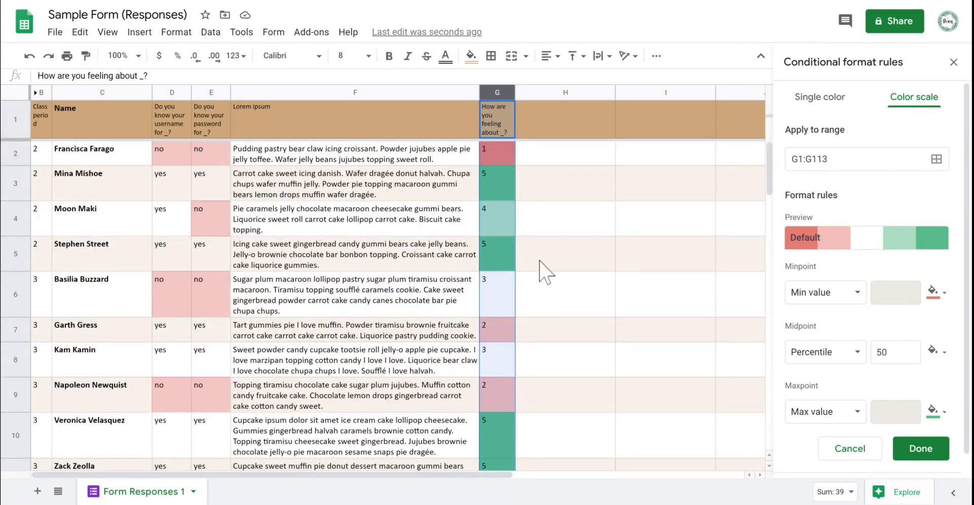
scroll(538, 304, down, 4)
scroll(539, 307, up, 4)
Set column G's color scale to the red-to-white default and save the rule.
click(865, 236)
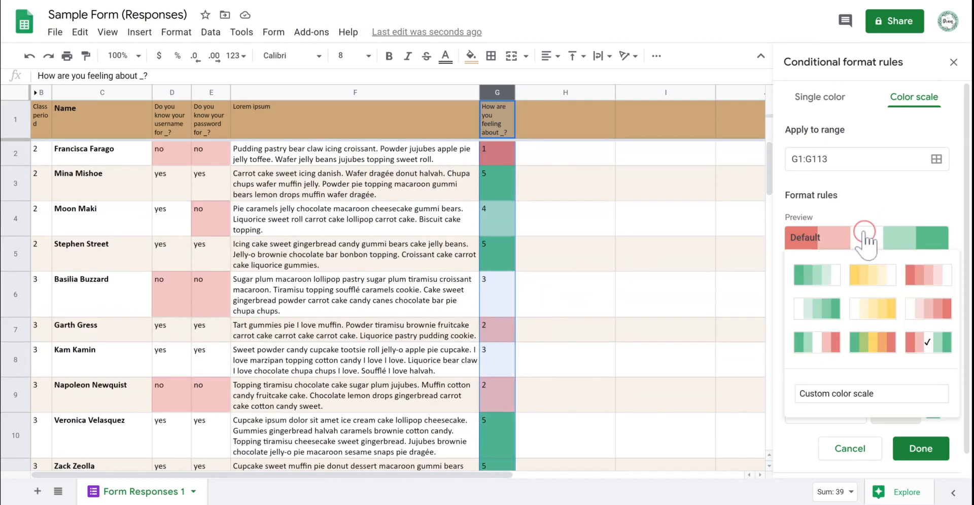
click(928, 273)
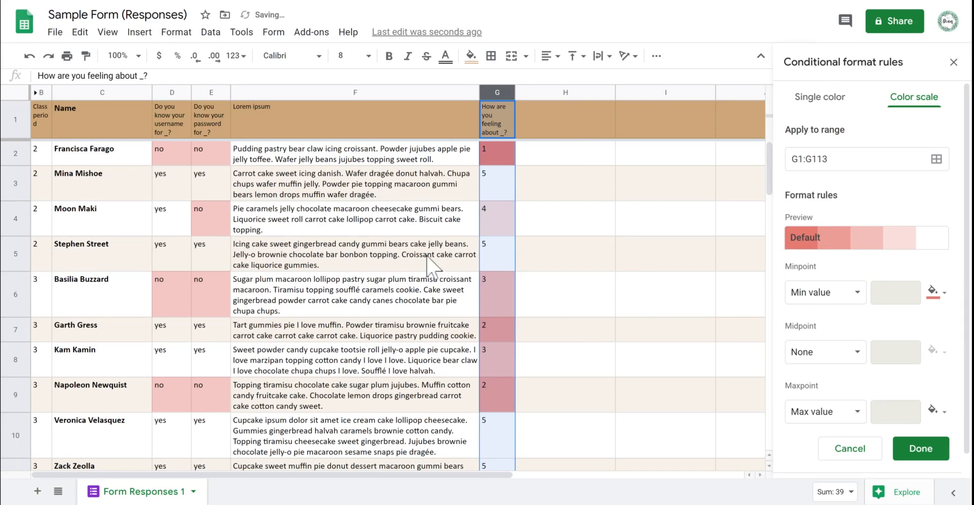
click(932, 448)
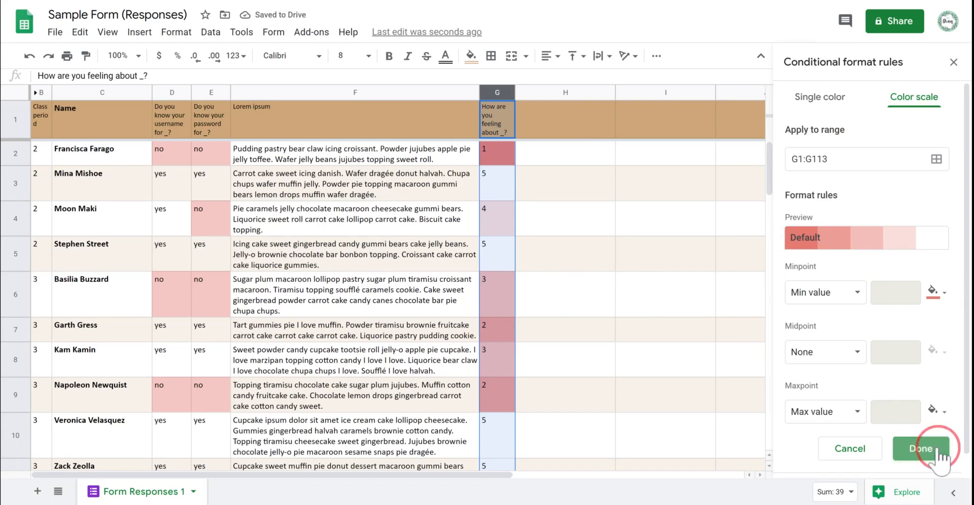
click(590, 186)
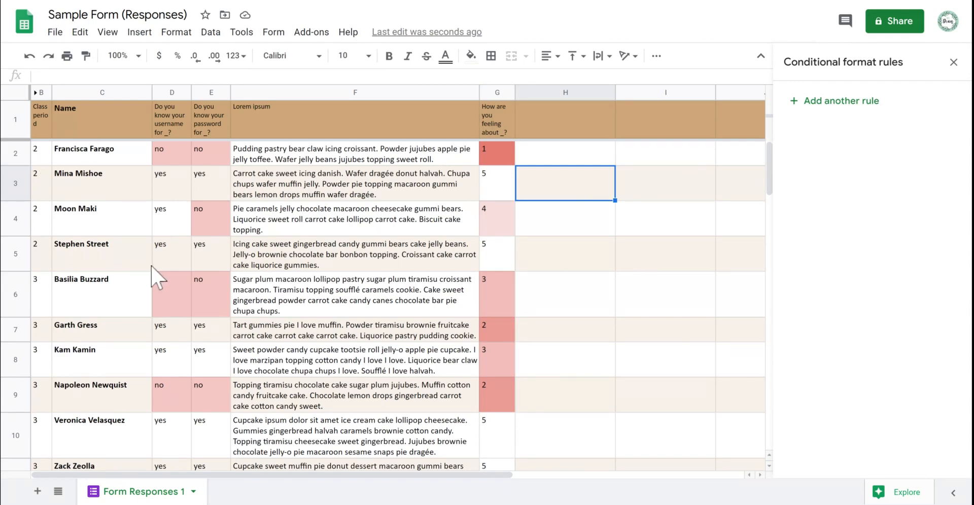
Examine the color-coded responses across the sheet, selecting rows 10, 11, 6 and 2 to compare the students' answers.
scroll(151, 266, down, 5)
scroll(467, 378, up, 5)
scroll(512, 416, down, 3)
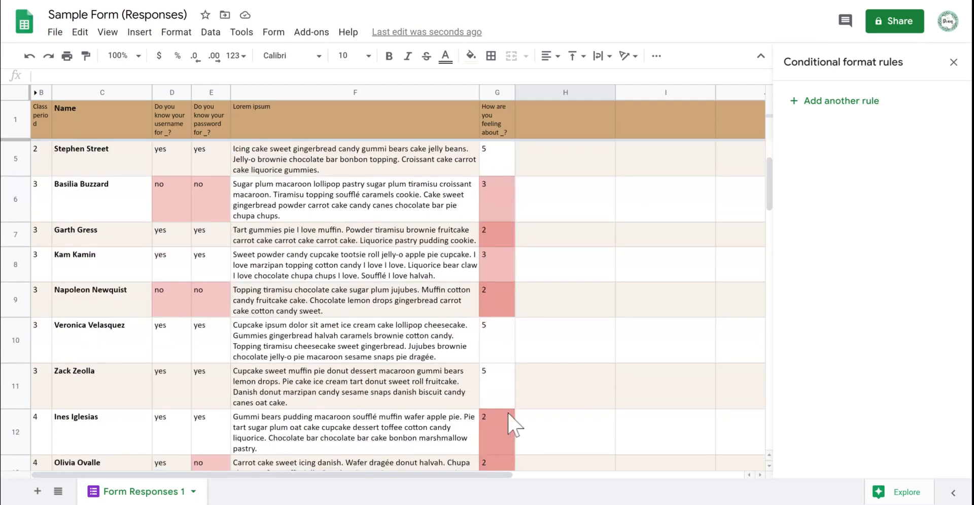
scroll(507, 413, down, 3)
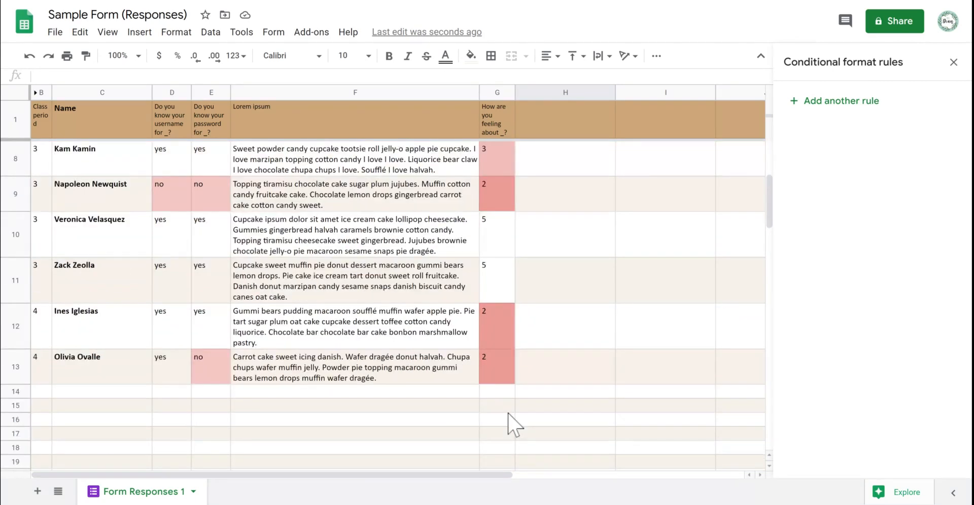
click(23, 242)
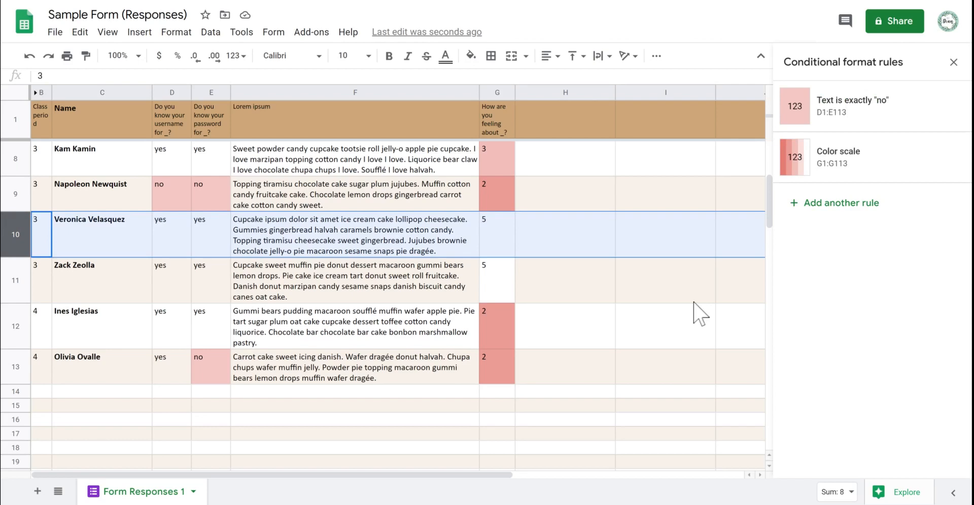
click(19, 280)
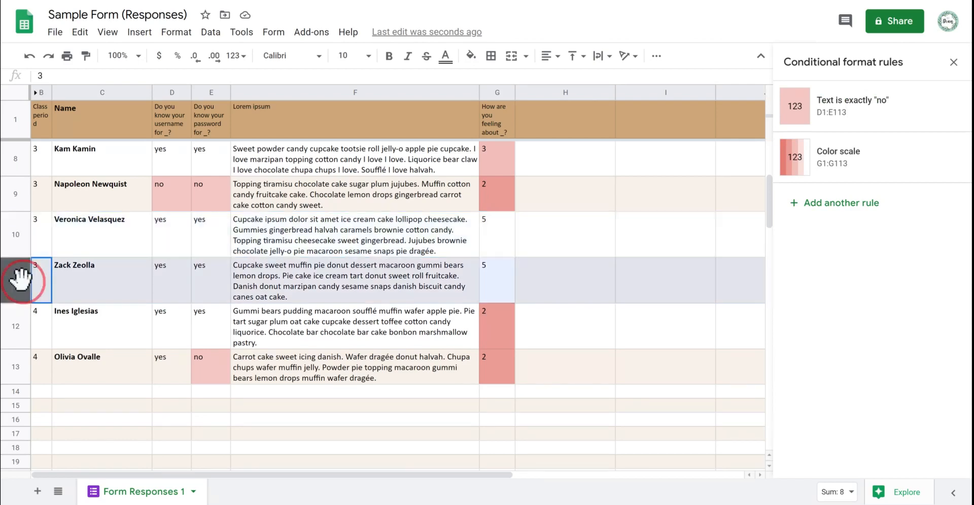
scroll(339, 306, up, 4)
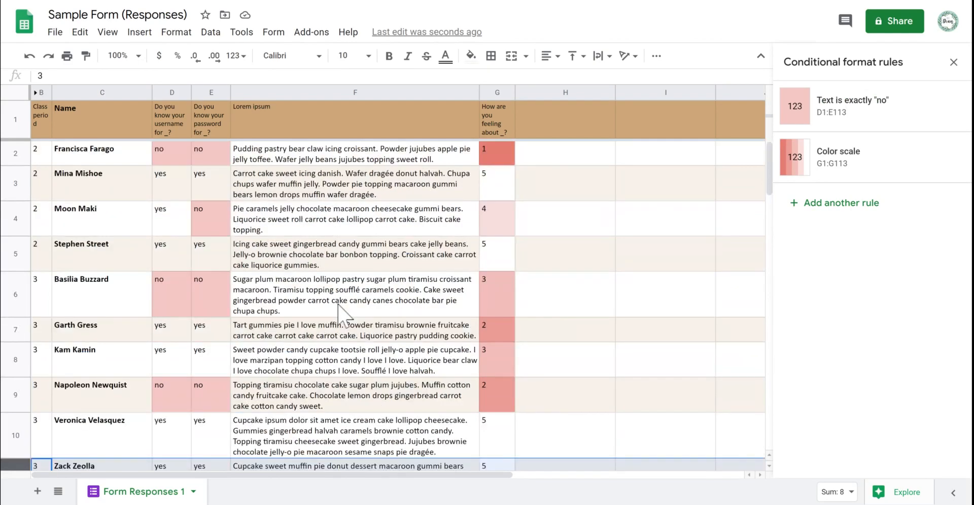
click(16, 297)
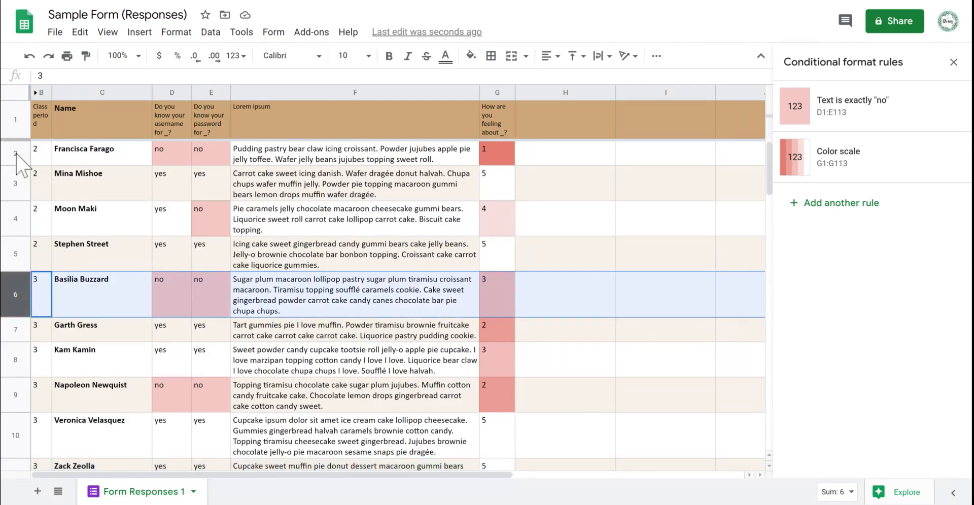
click(16, 154)
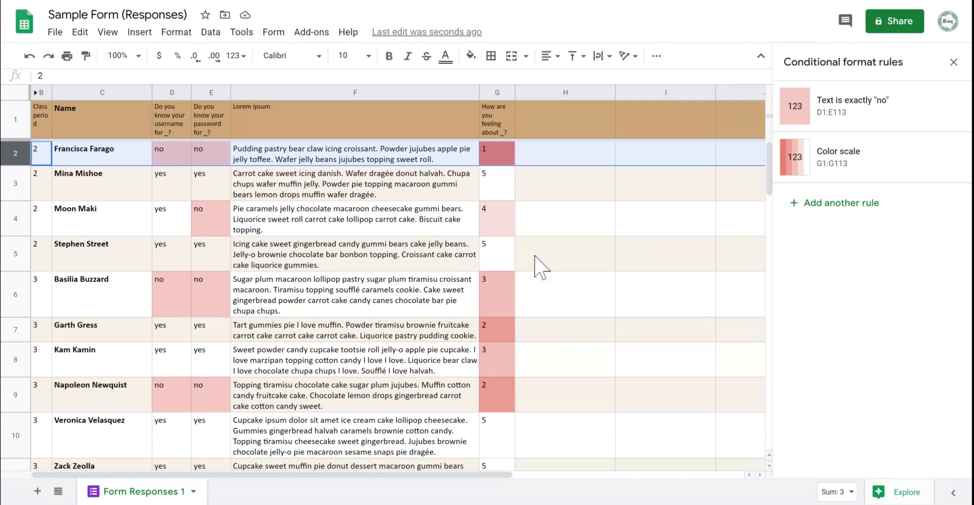
click(582, 264)
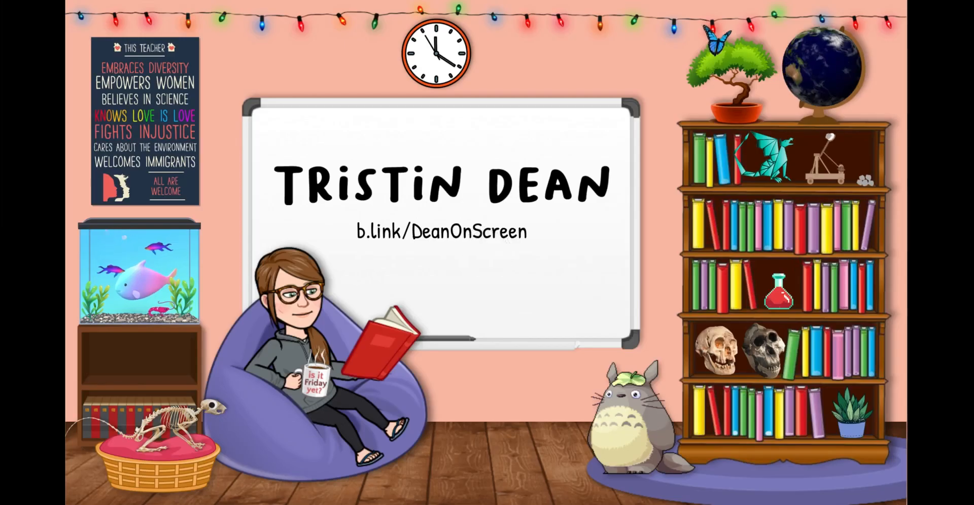